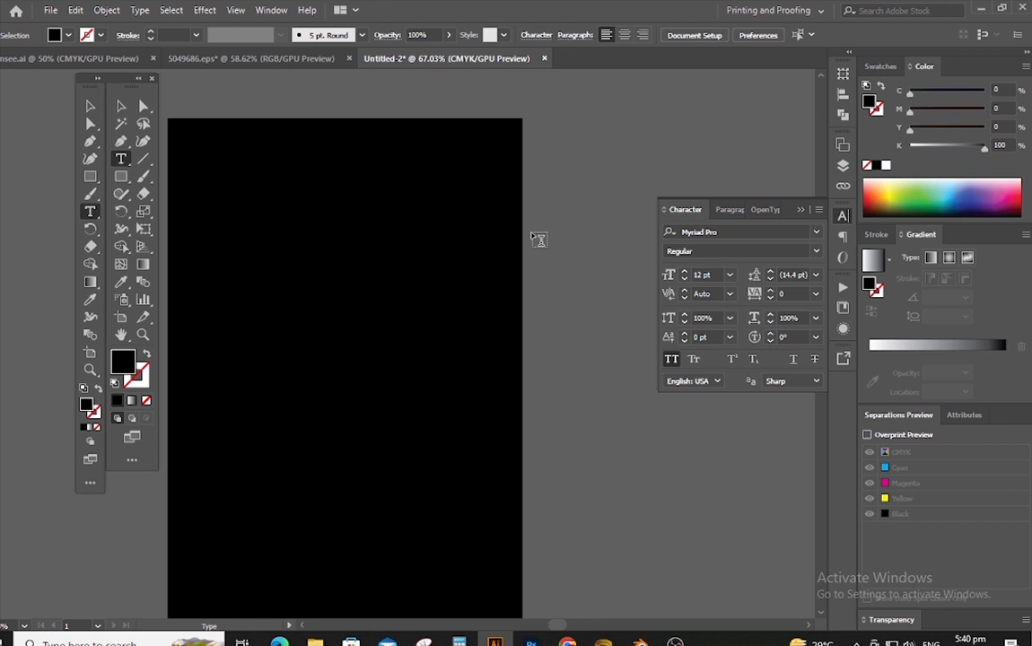
Add the title text "how to make gritty shadow effect" near the artboard's top edge and enlarge it to about 26 pt
click(409, 212)
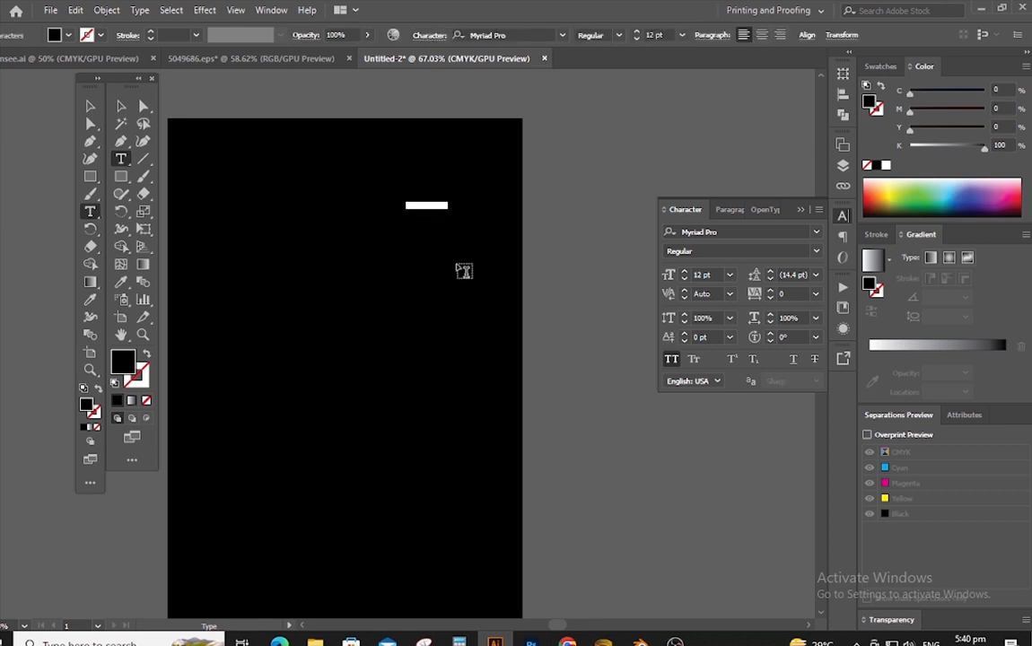
key(BackSpace)
click(91, 107)
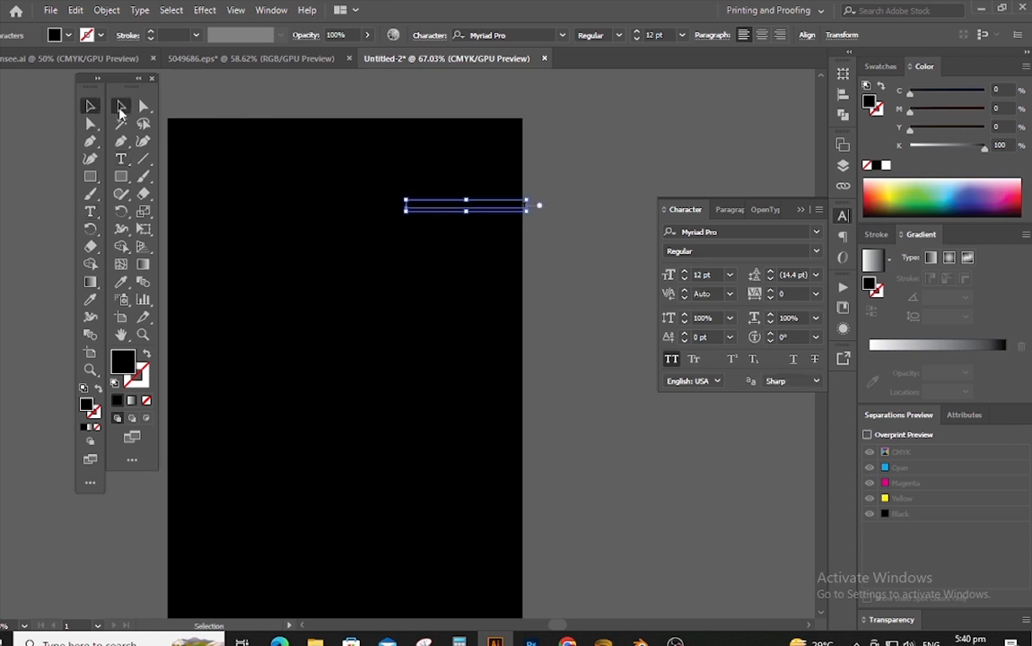
drag(466, 211, 385, 204)
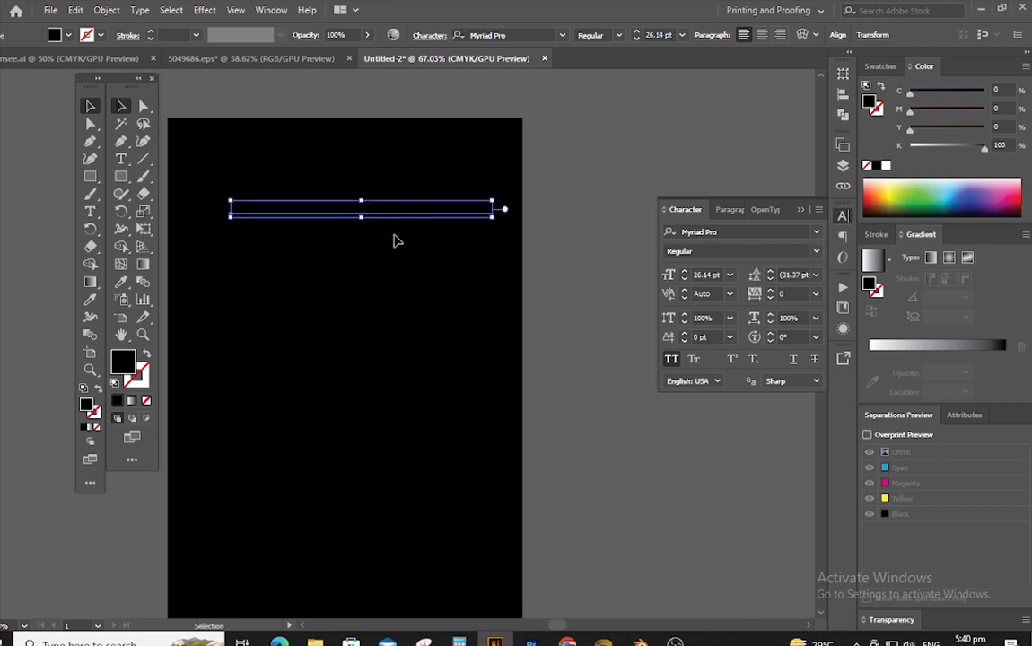
Fill the title text with white (FFFFFF) and turn off All Caps
double_click(124, 363)
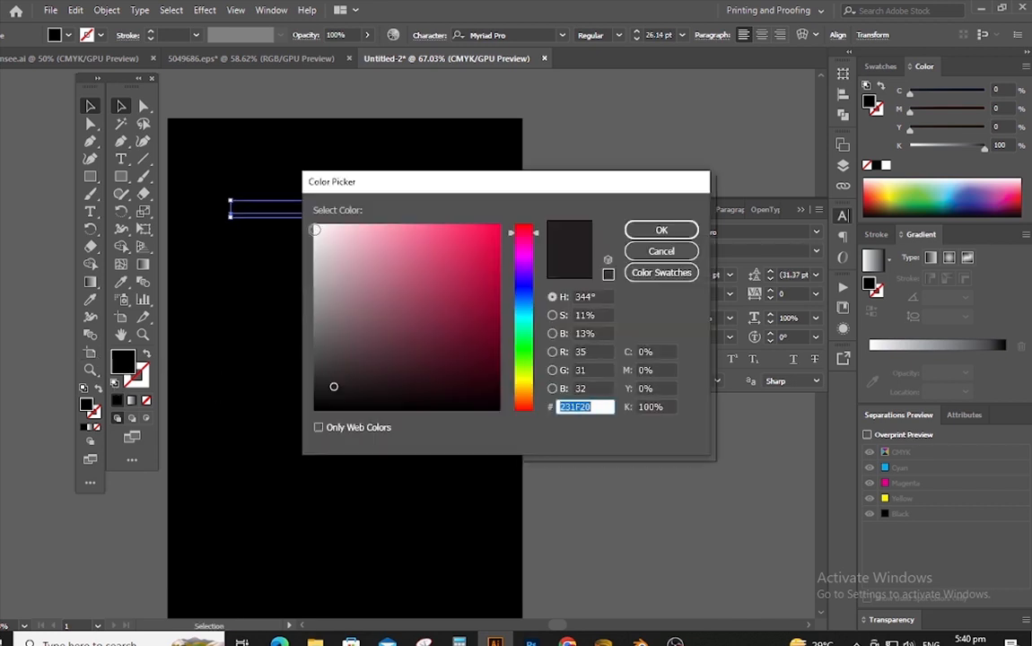
click(315, 230)
click(680, 231)
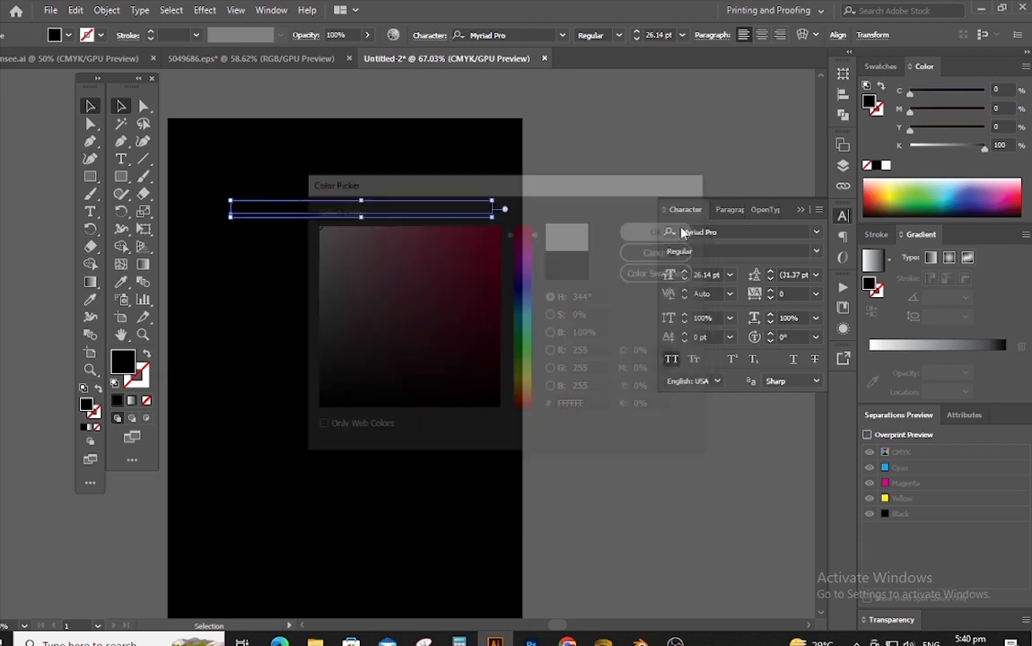
click(666, 363)
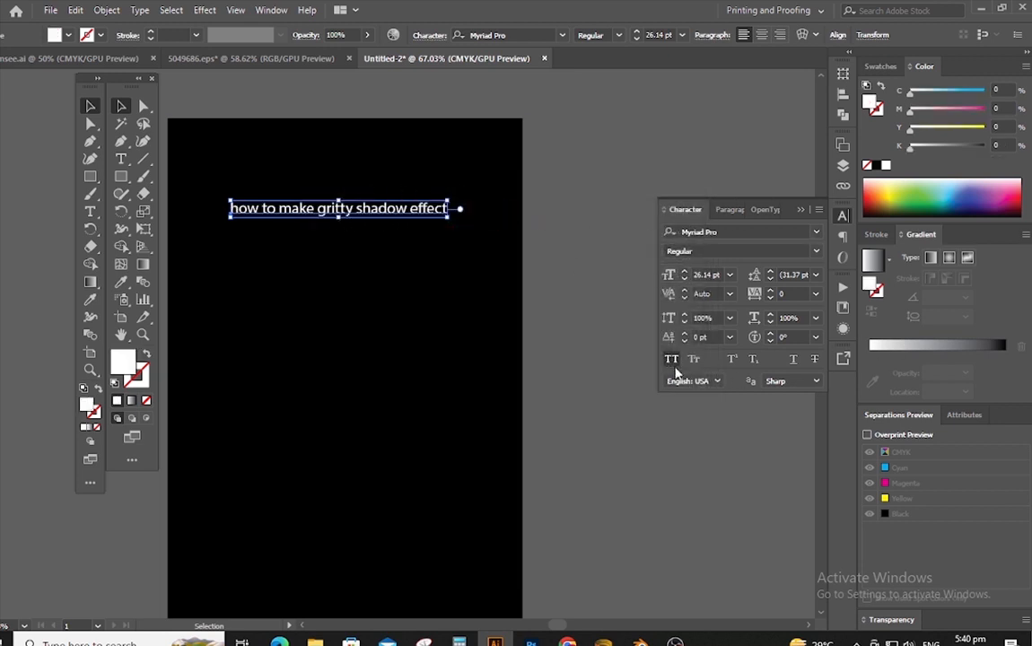
Break the title into two lines before the word "gritty"
click(120, 159)
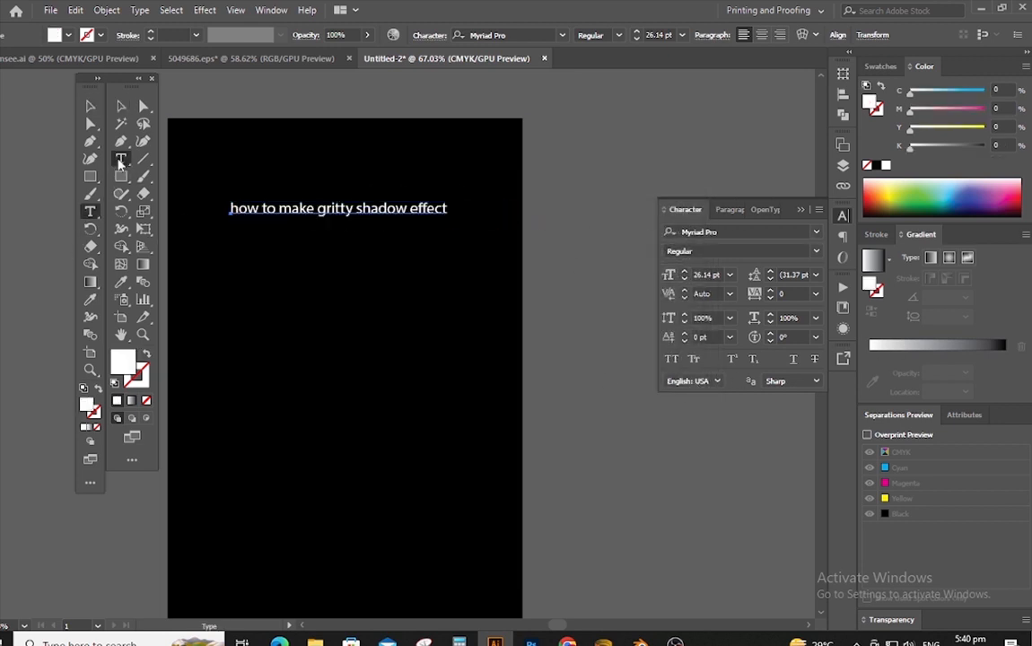
click(319, 208)
key(Return)
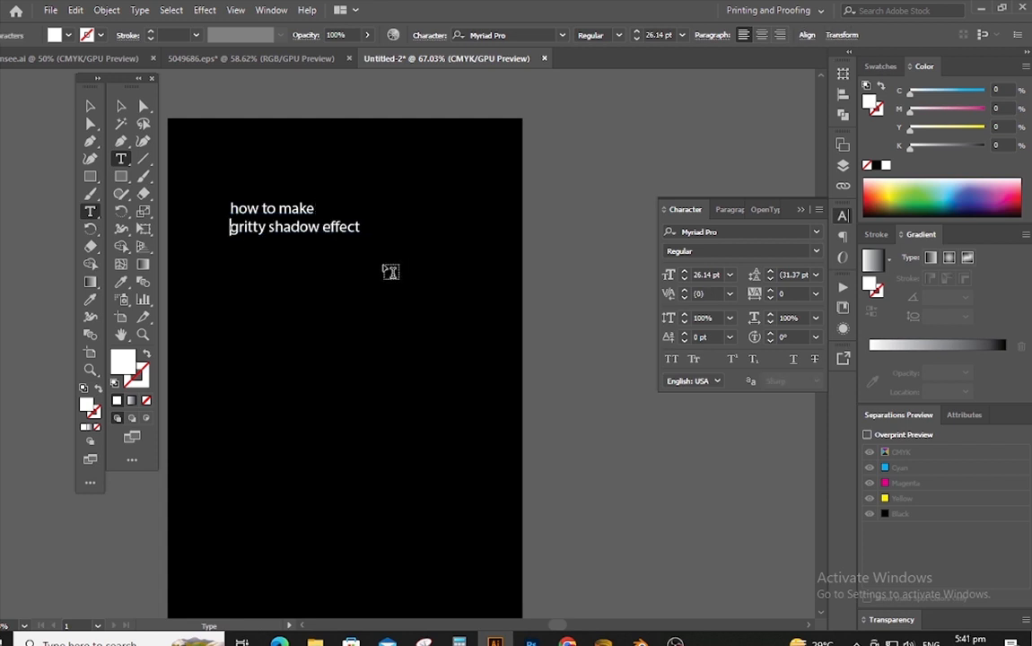
Centre-align the two-line title and move it slightly up toward the artboard's horizontal centre
click(121, 106)
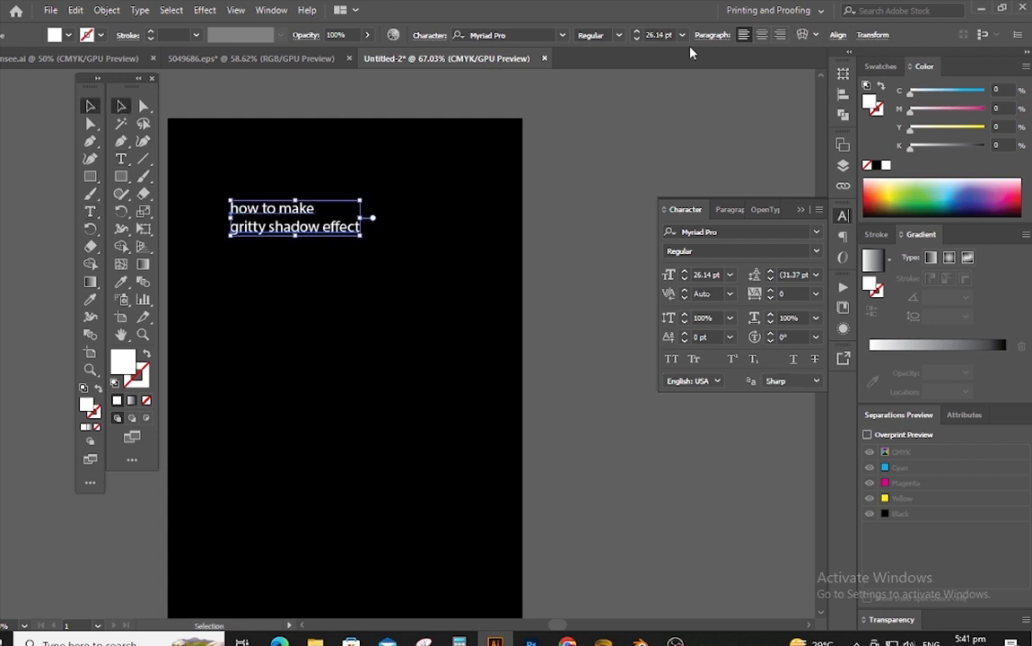
click(761, 34)
drag(243, 215, 334, 198)
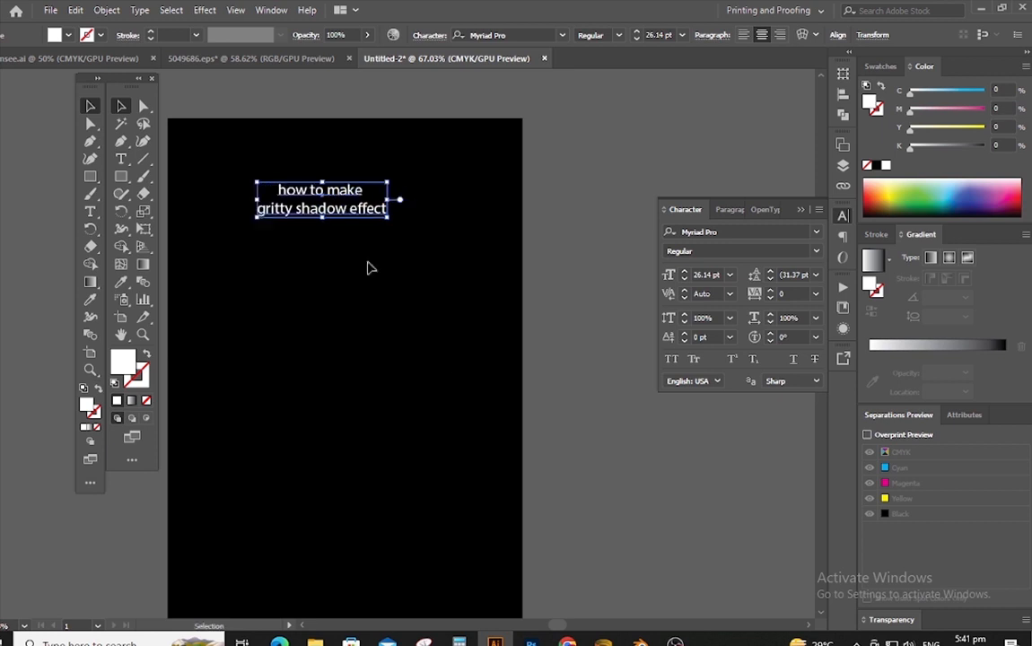
Set the title in All Caps and change its font to Antone Block
scroll(300, 619, left, 4)
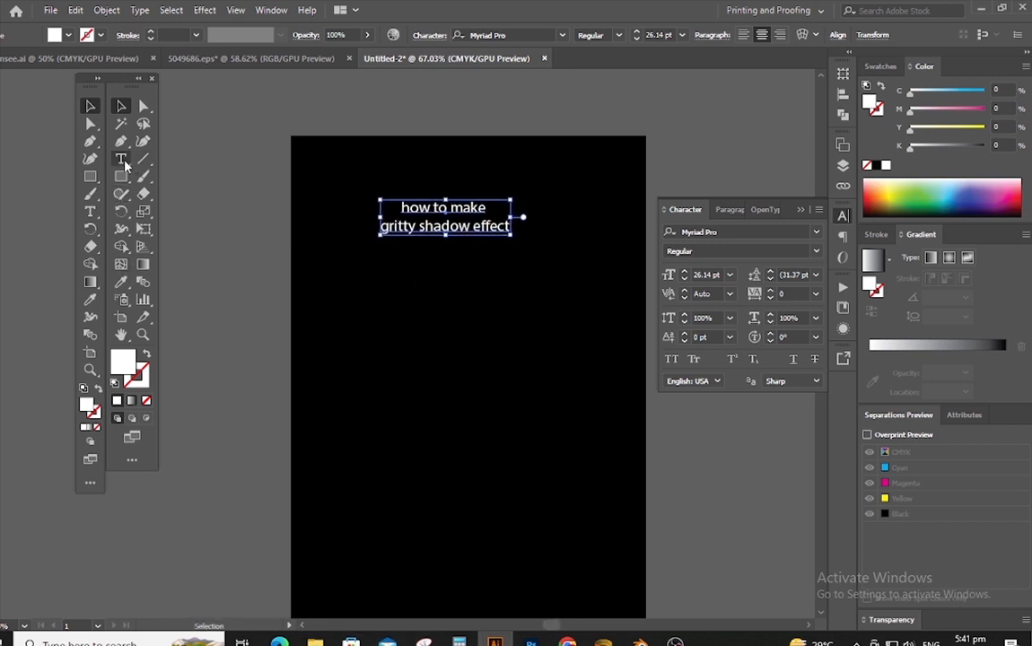
click(675, 359)
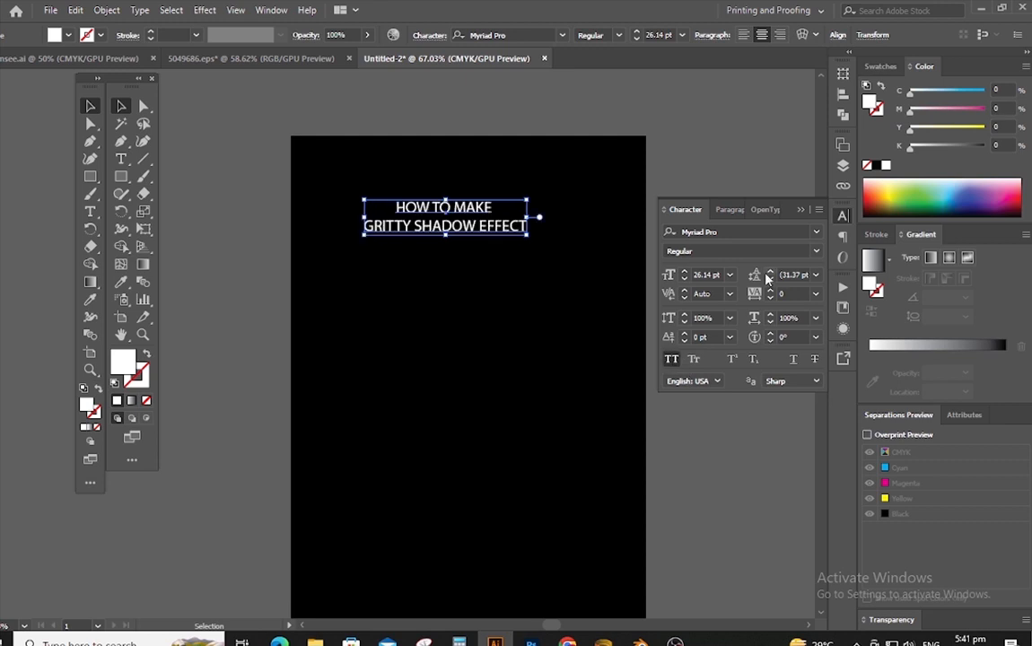
click(816, 233)
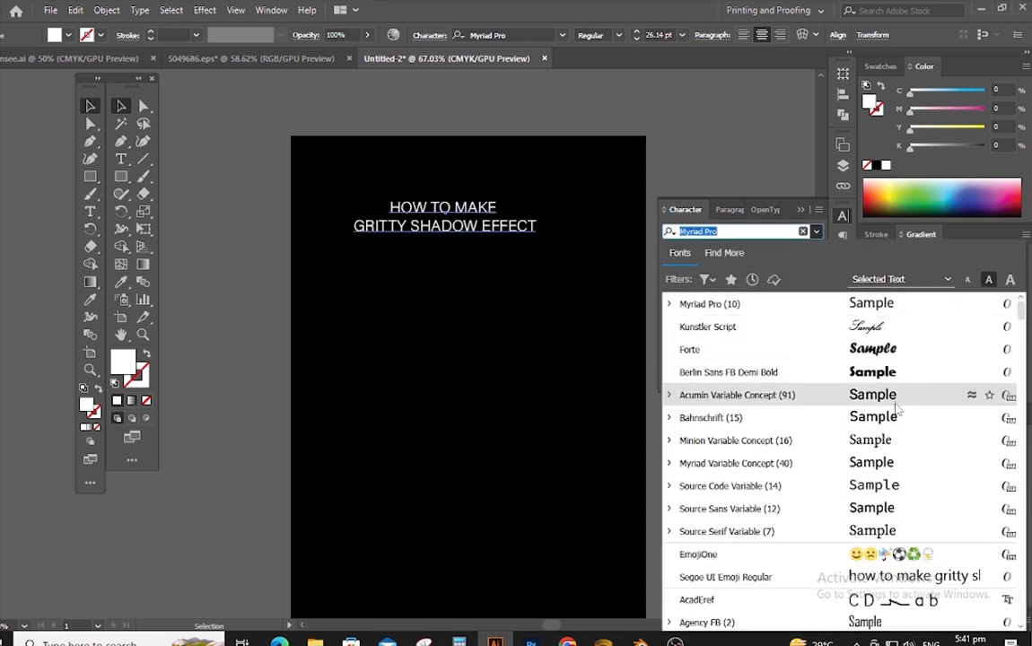
scroll(897, 408, down, 5)
scroll(902, 467, down, 1)
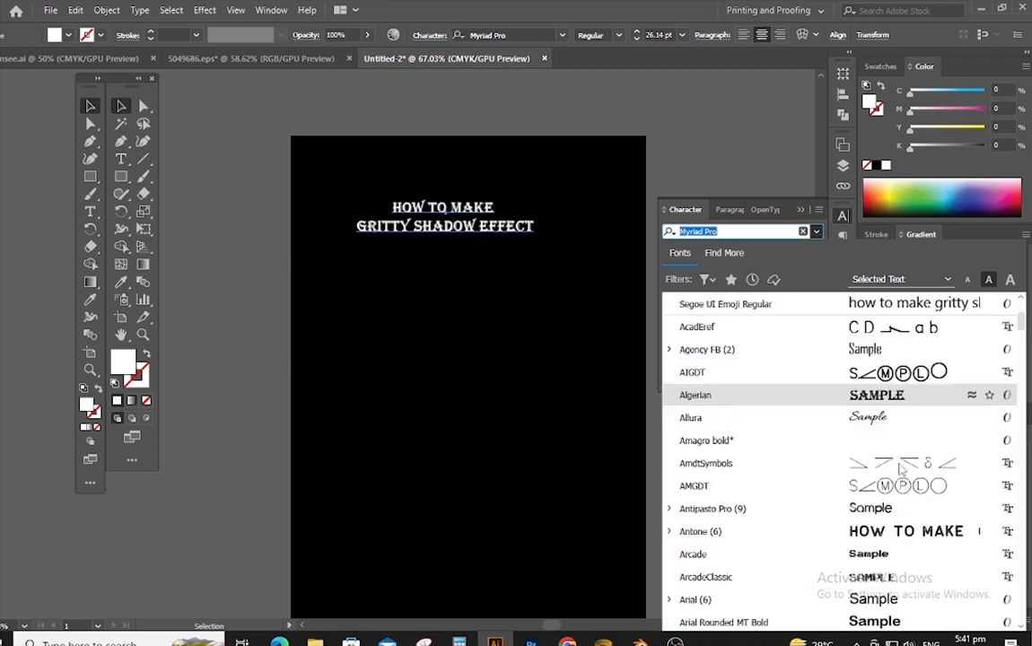
click(900, 531)
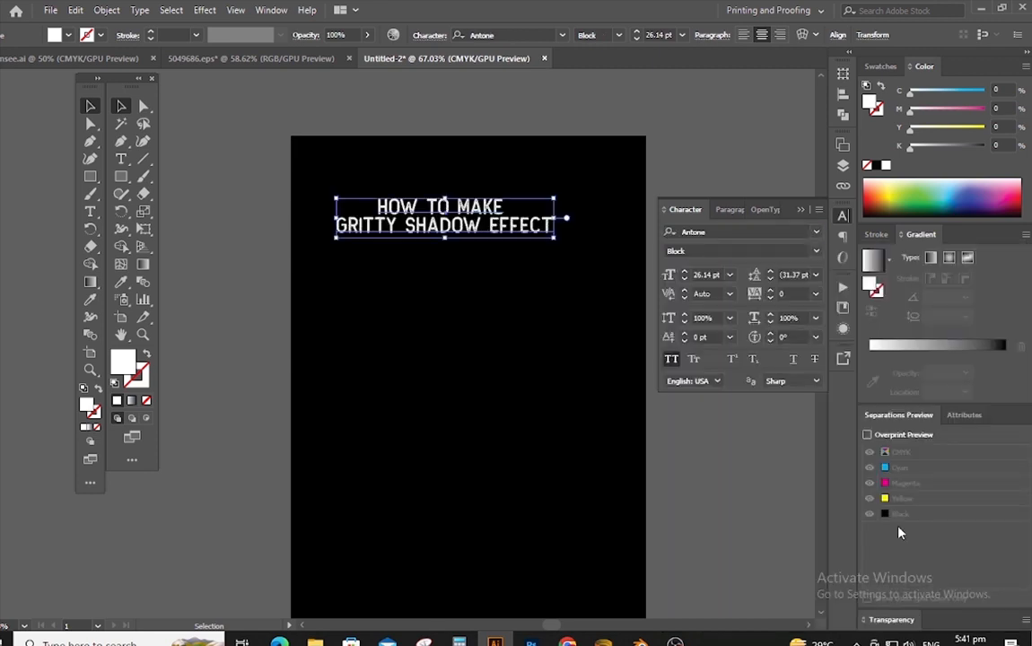
Increase the title's leading to 41 pt
click(772, 273)
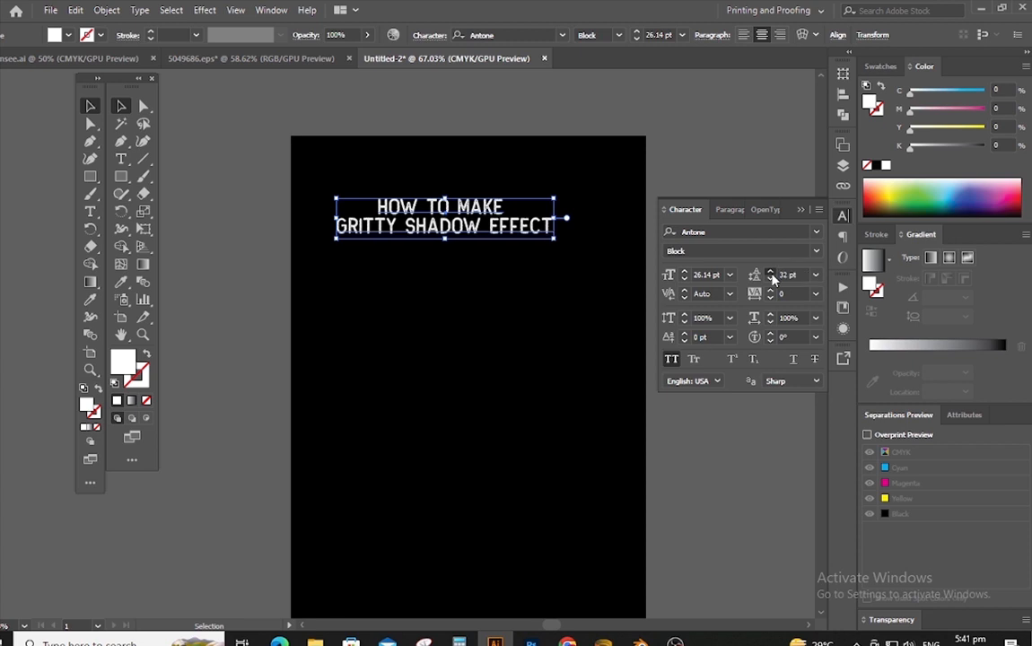
click(772, 273)
click(772, 273)
click(771, 273)
click(771, 273)
click(771, 273)
click(772, 273)
click(772, 273)
click(772, 274)
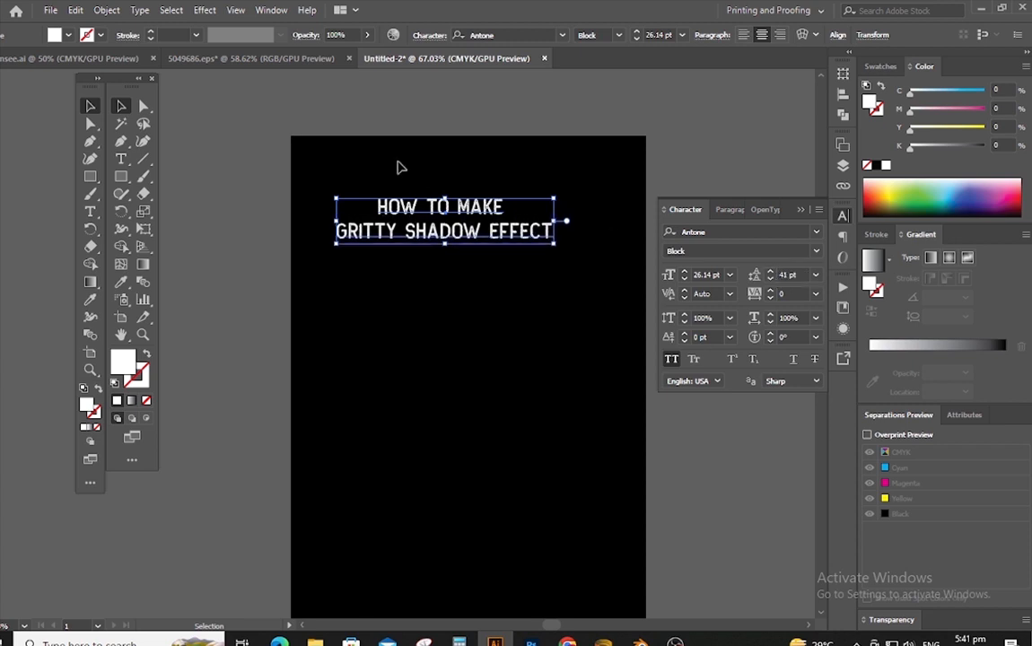
Move the title up and centre it horizontally near the artboard's top edge
drag(459, 213, 492, 190)
click(480, 94)
click(516, 188)
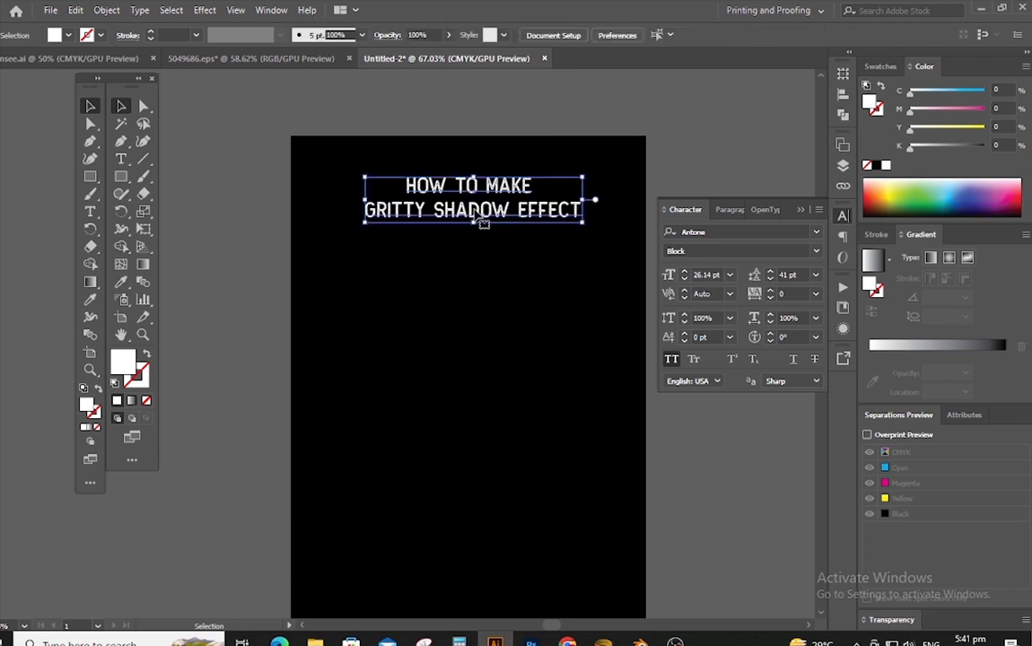
Fill the title's second line, "GRITTY SHADOW EFFECT", with light blue (C 64, M 0.54, Y 7.75, K 0)
click(121, 160)
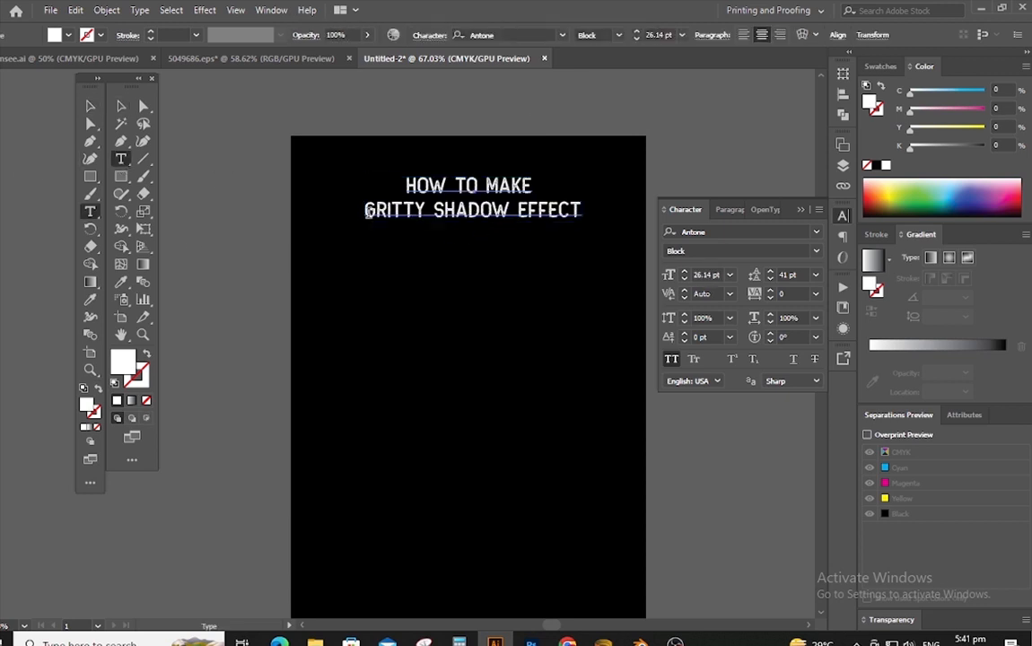
drag(367, 212, 593, 213)
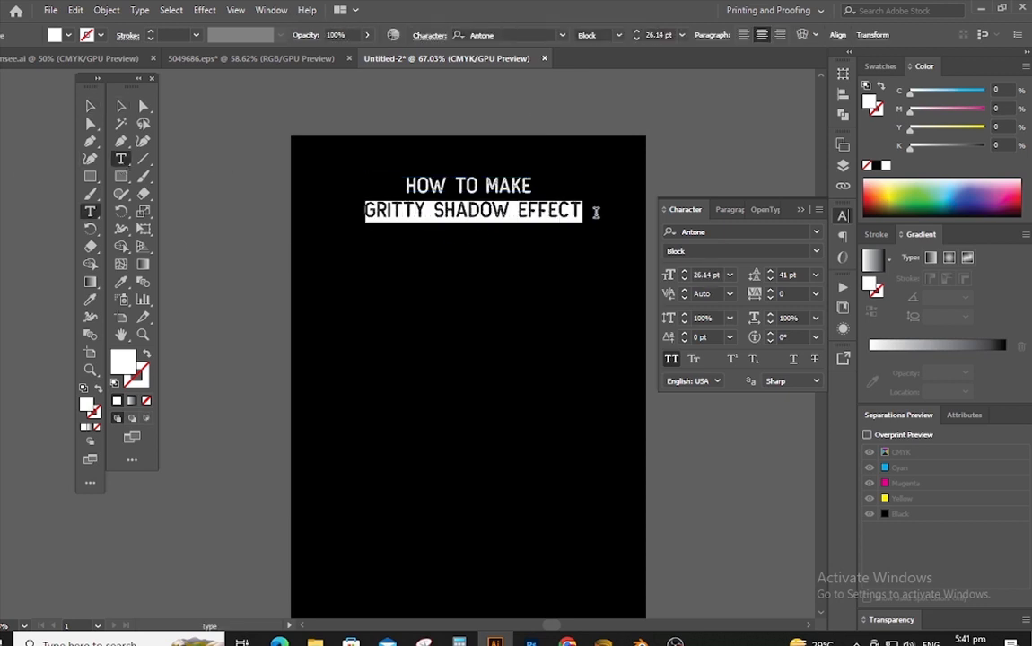
double_click(123, 360)
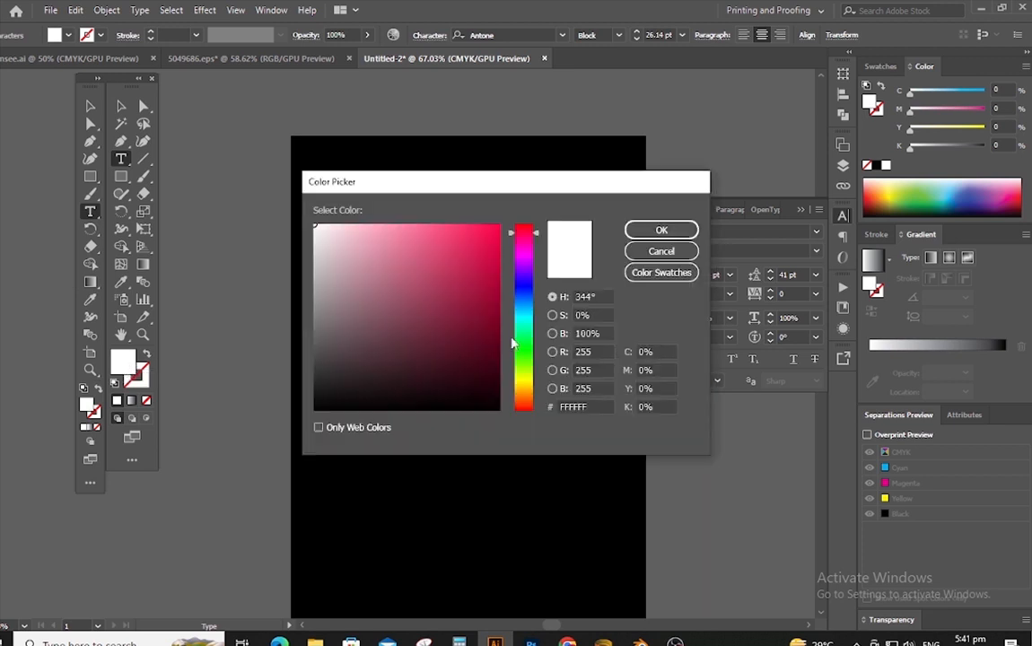
drag(524, 316, 525, 310)
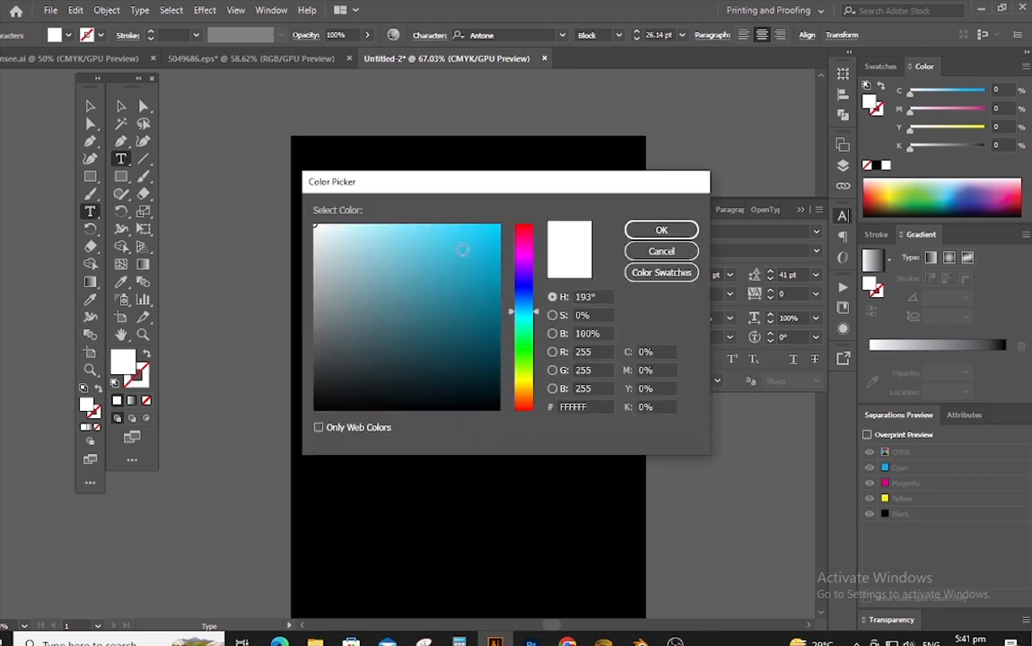
click(455, 241)
click(661, 230)
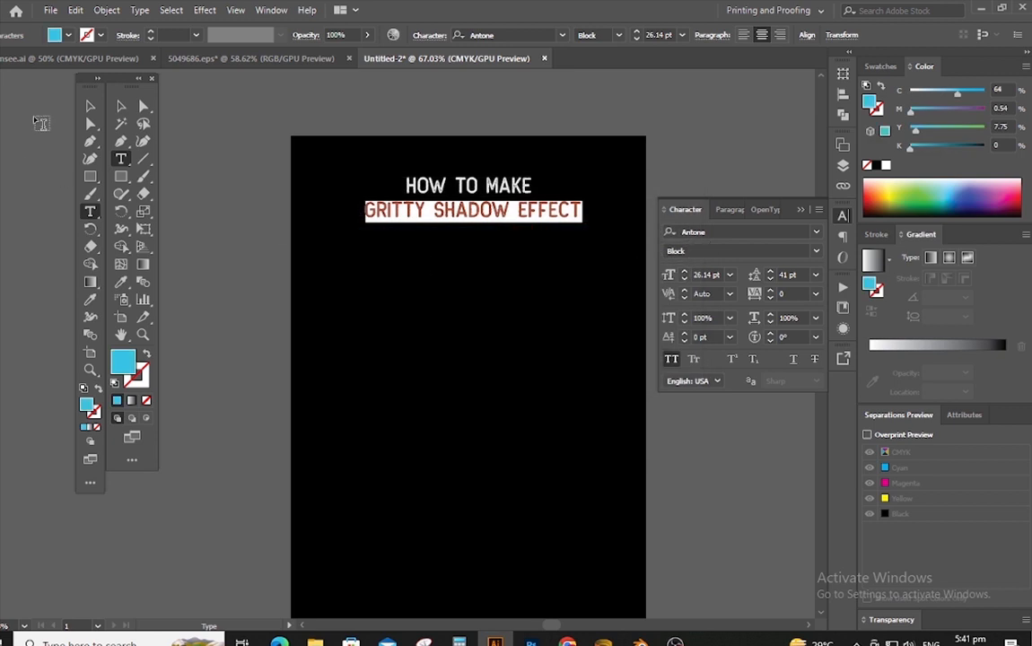
click(90, 106)
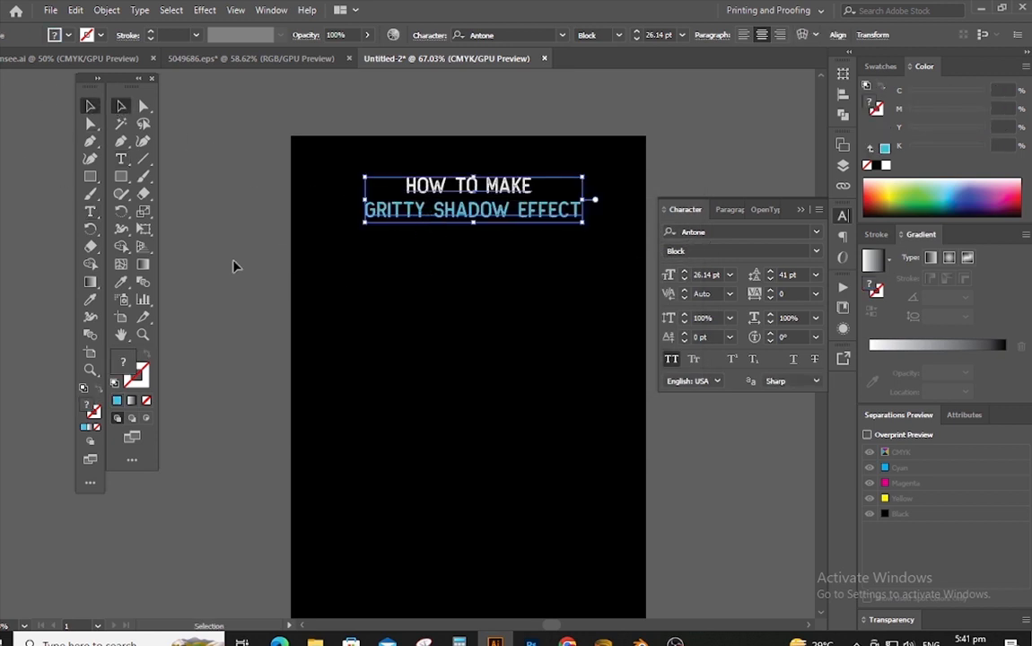
click(269, 257)
Copy the title's "GRITTY SHADOW EFFECT" line and paste it as a separate text object in the middle of the artboard
click(418, 215)
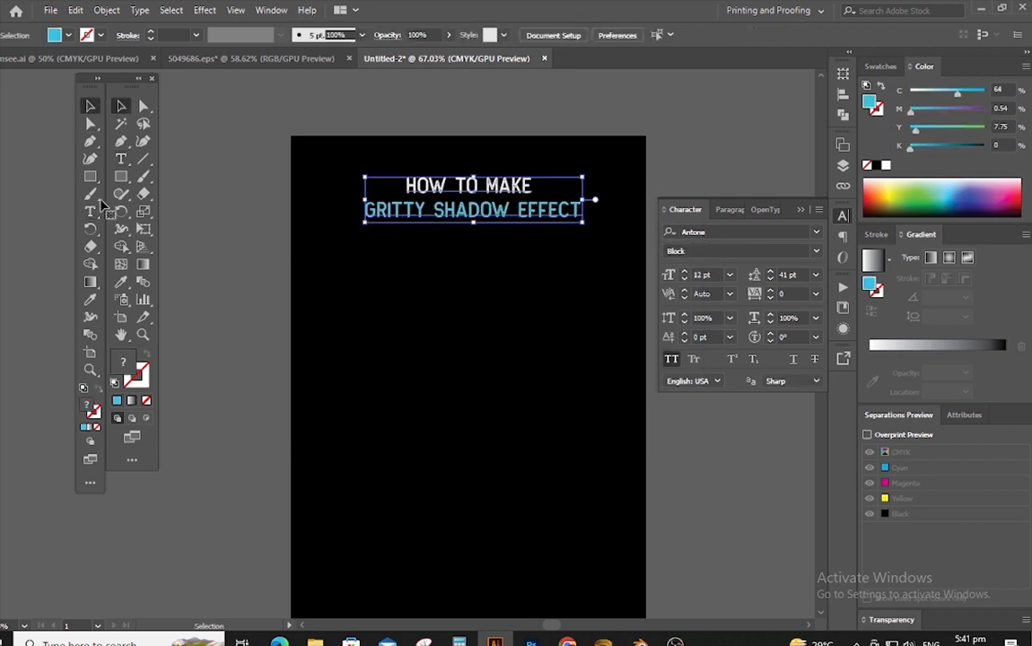
click(122, 159)
drag(367, 212, 622, 217)
key(ctrl+c)
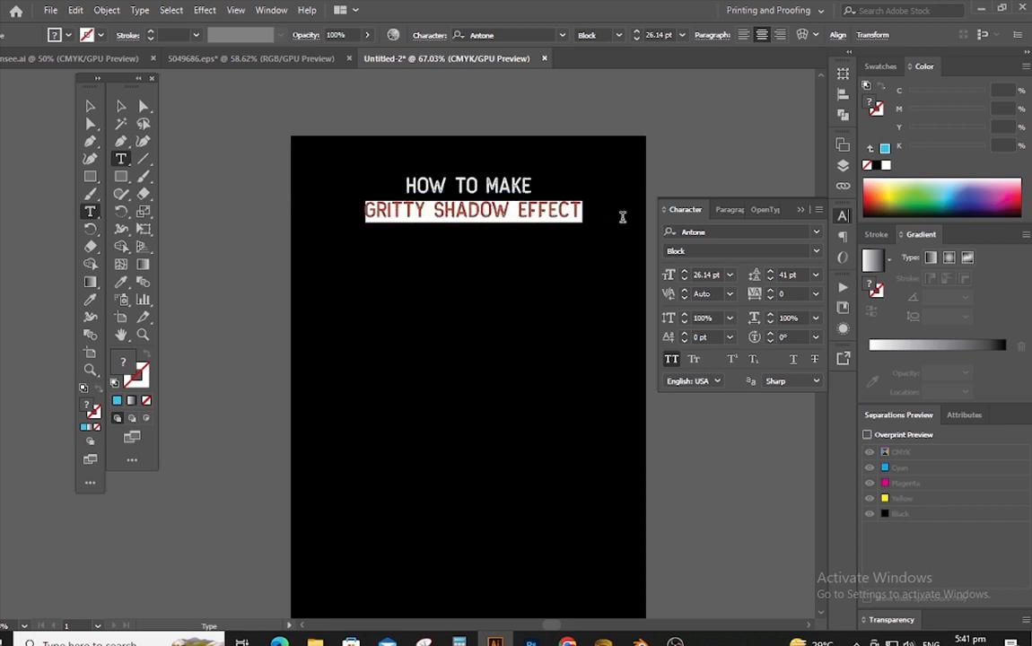
ctrl+click(443, 364)
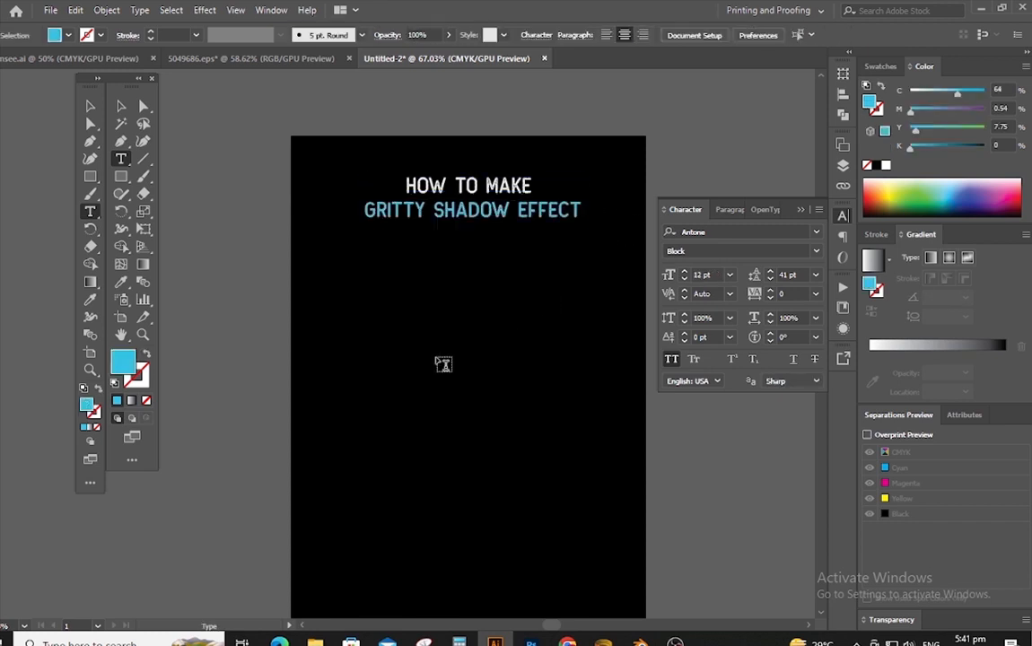
click(441, 361)
key(ctrl+v)
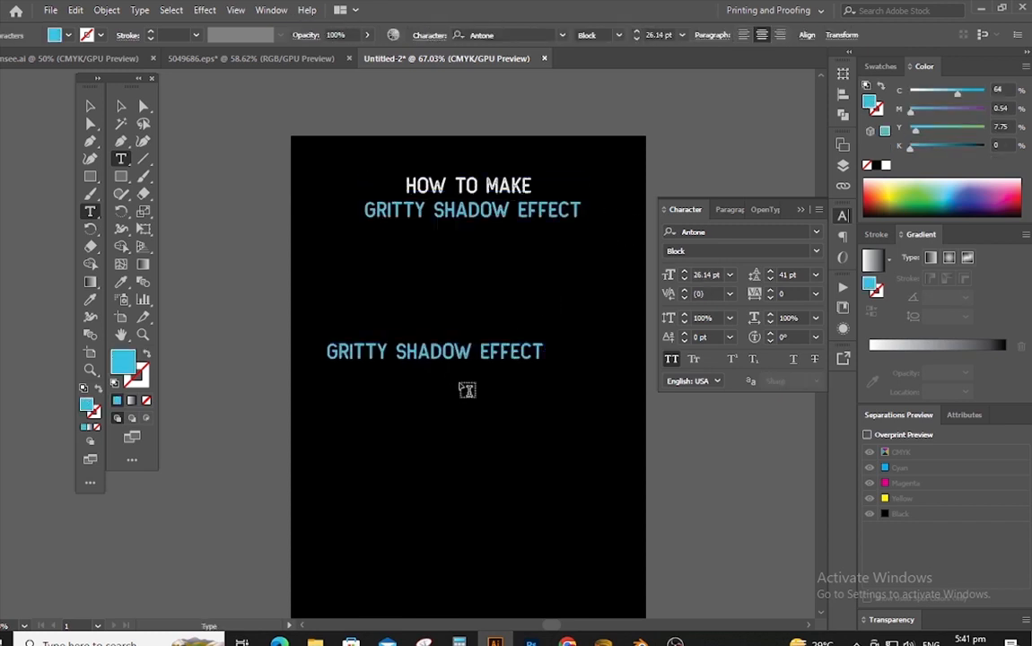
Break the copied "GRITTY SHADOW EFFECT" text into three lines, one word each, and left-align it
click(397, 351)
key(Return)
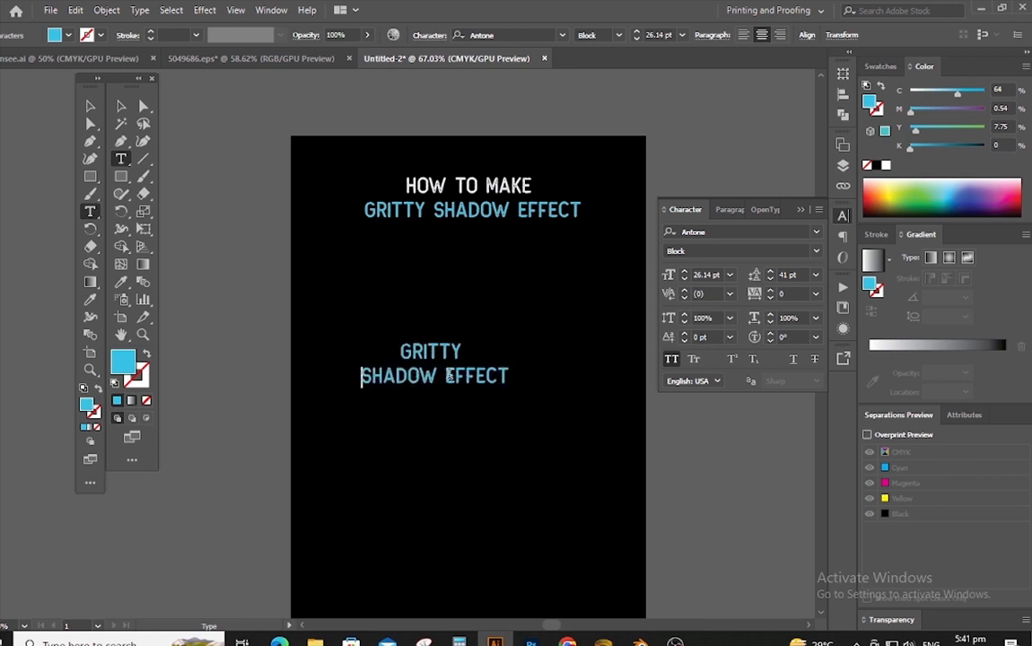
click(446, 376)
key(Return)
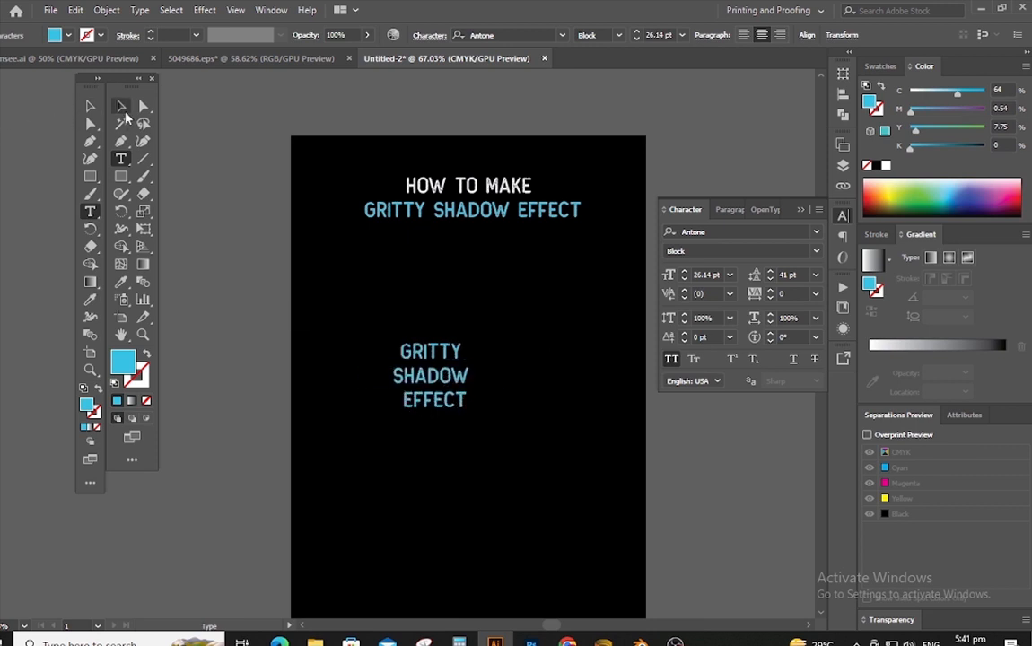
click(123, 108)
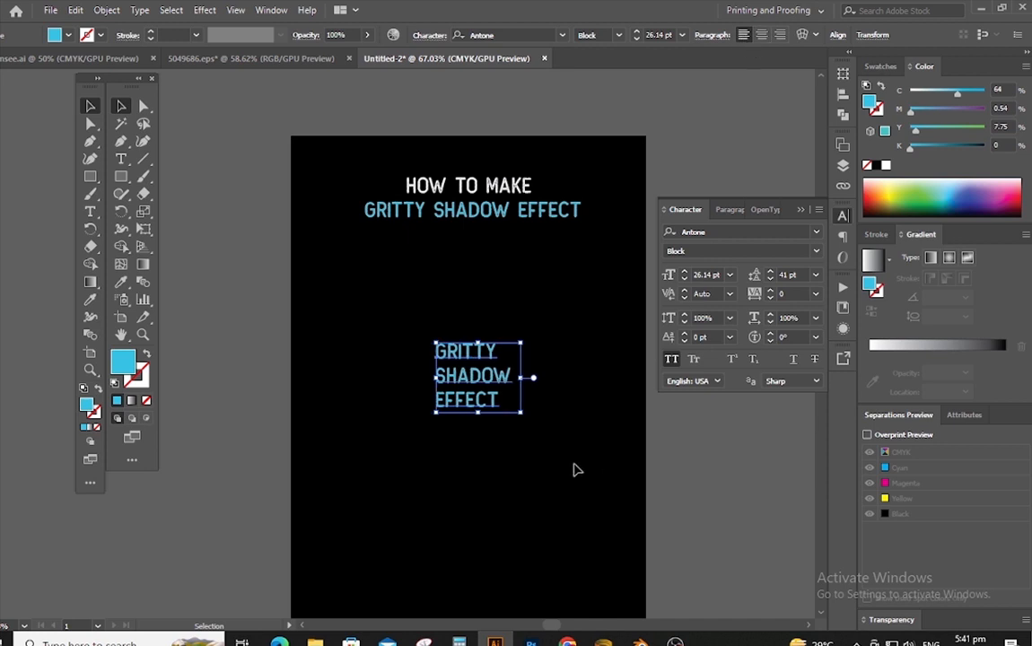
Enlarge the three-line text to about 55 pt and move it up toward the title
drag(478, 414, 490, 490)
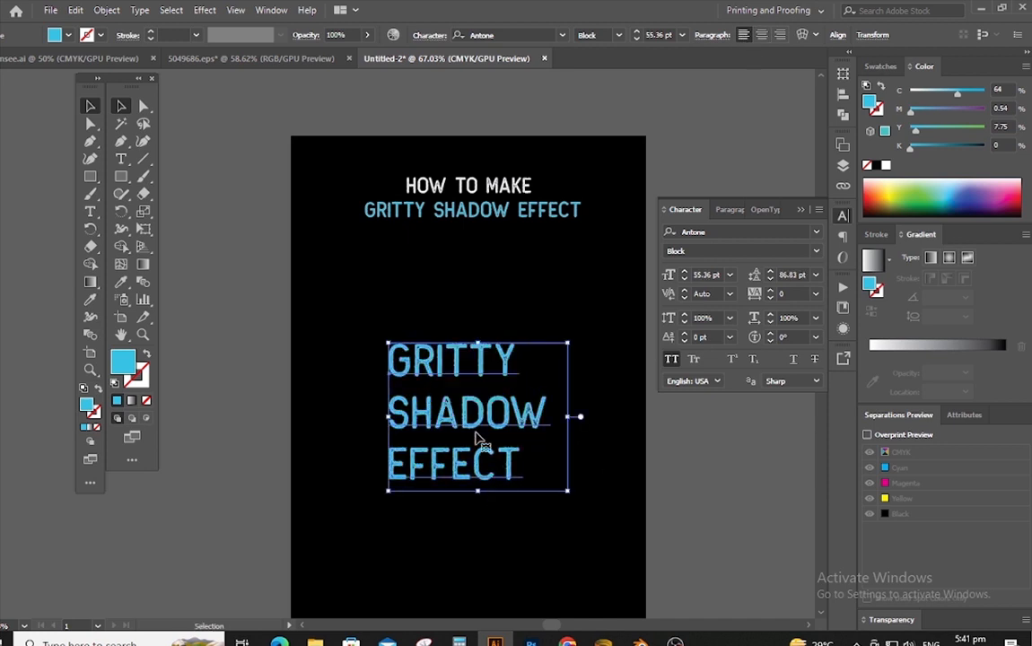
drag(481, 433, 485, 388)
Change the three-line text's font to Myriad Pro Regular and tighten its leading to 58 pt
click(816, 231)
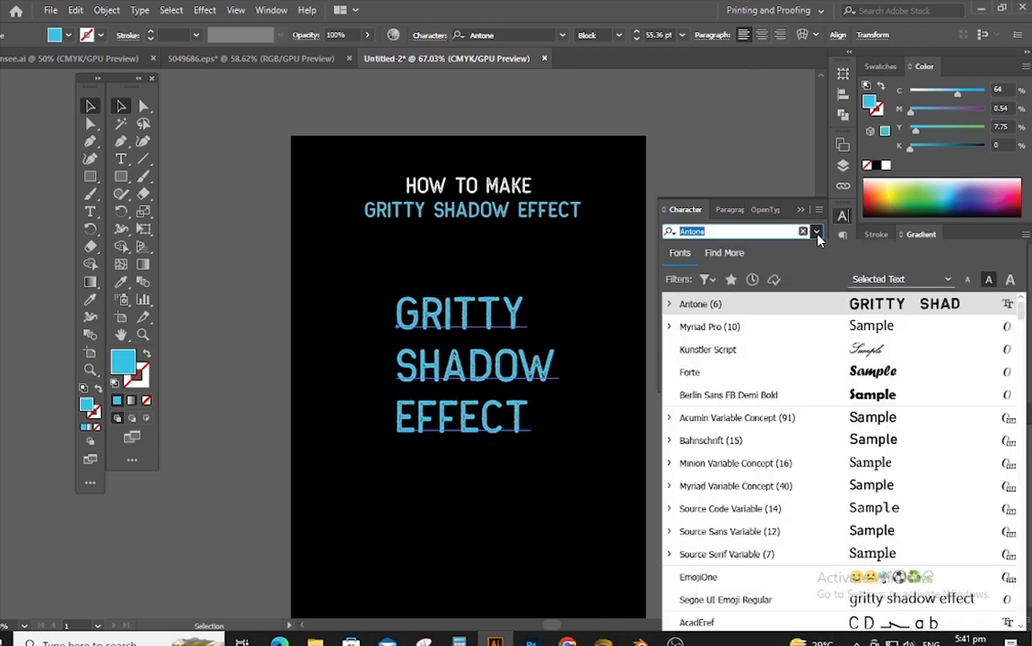
click(893, 327)
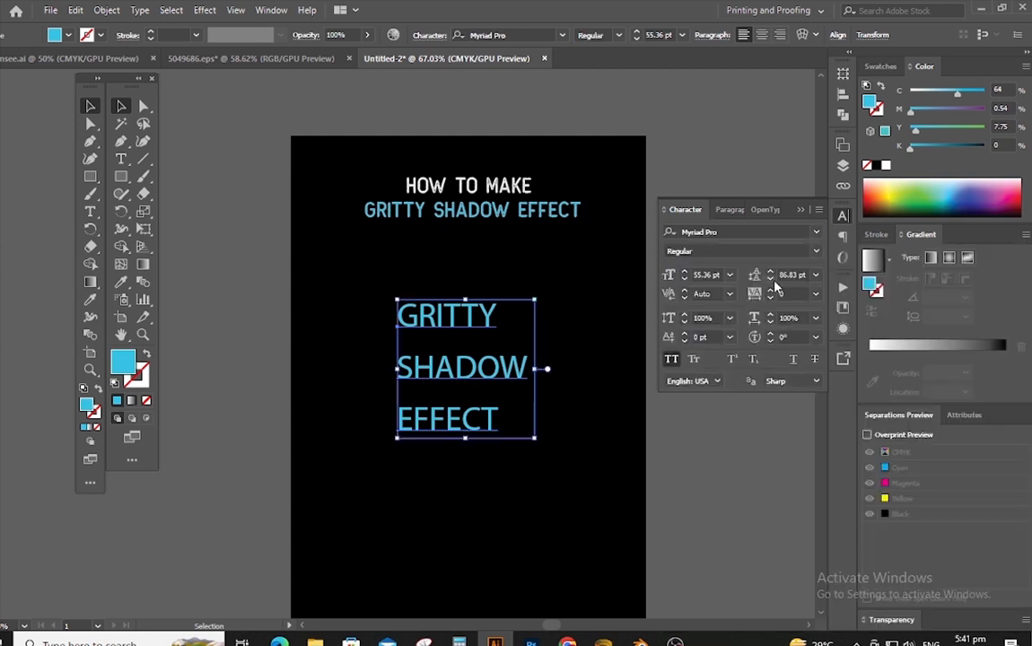
click(769, 279)
drag(770, 283, 770, 283)
click(770, 272)
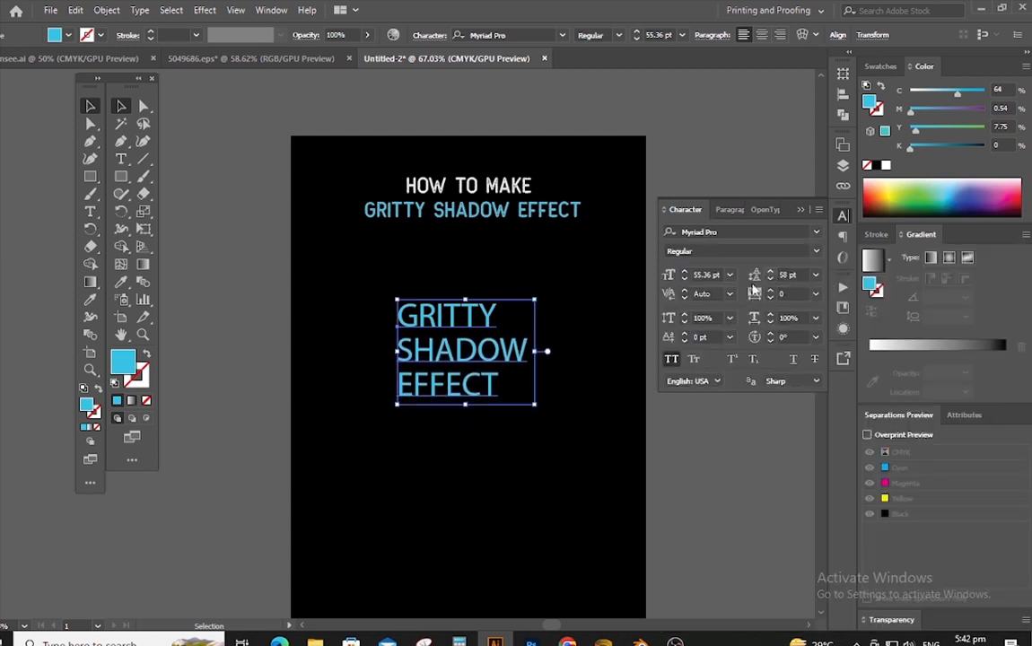
Enlarge the three-line "GRITTY SHADOW EFFECT" text to about 73 pt and convert it to outlines
drag(535, 408, 579, 438)
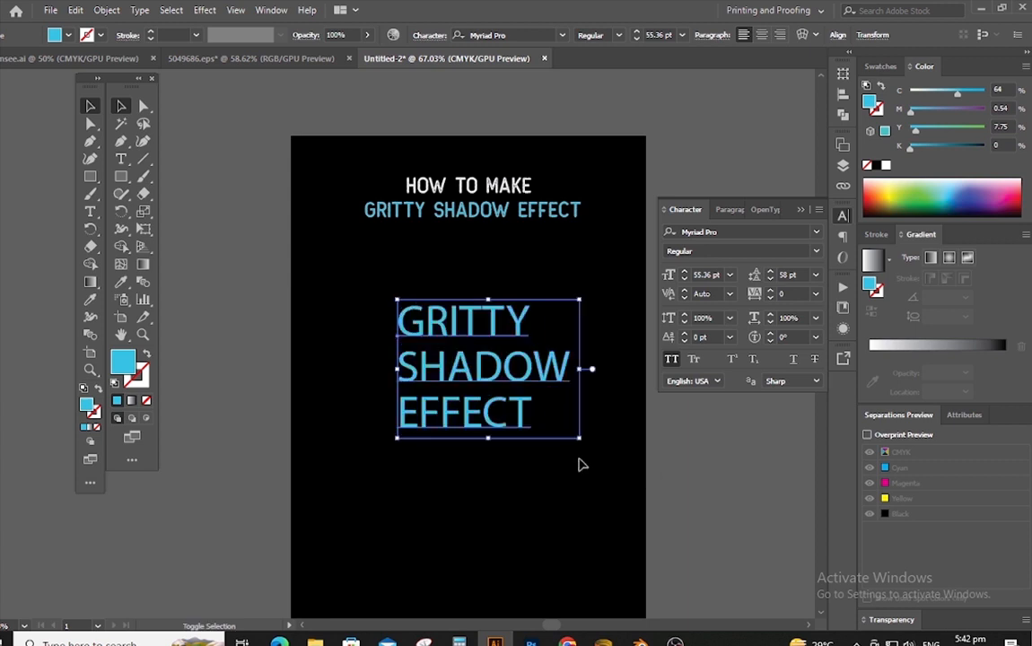
right_click(505, 373)
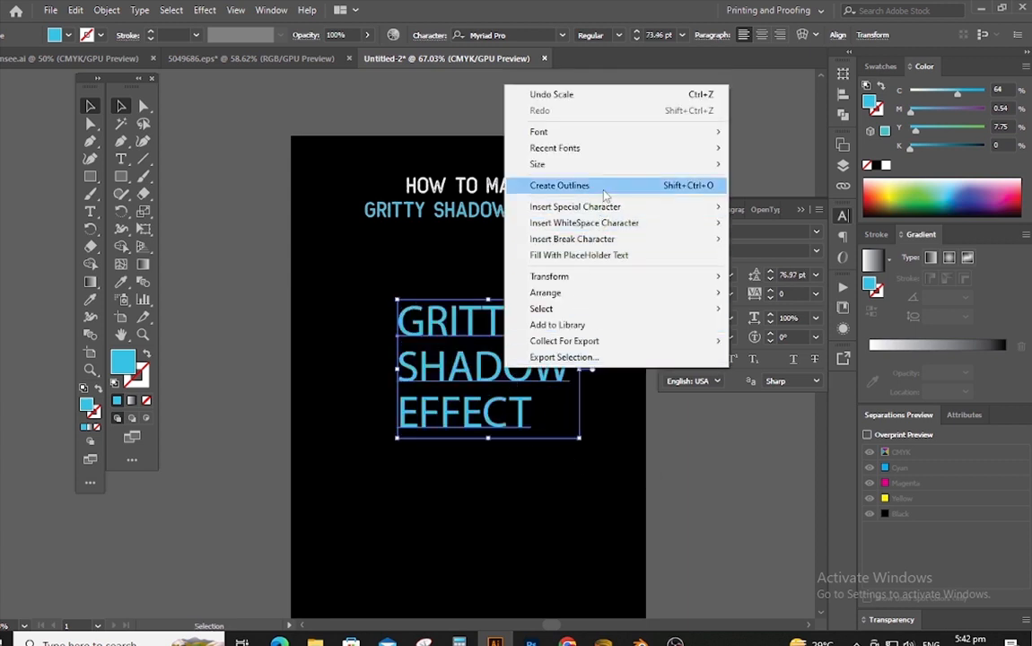
click(548, 185)
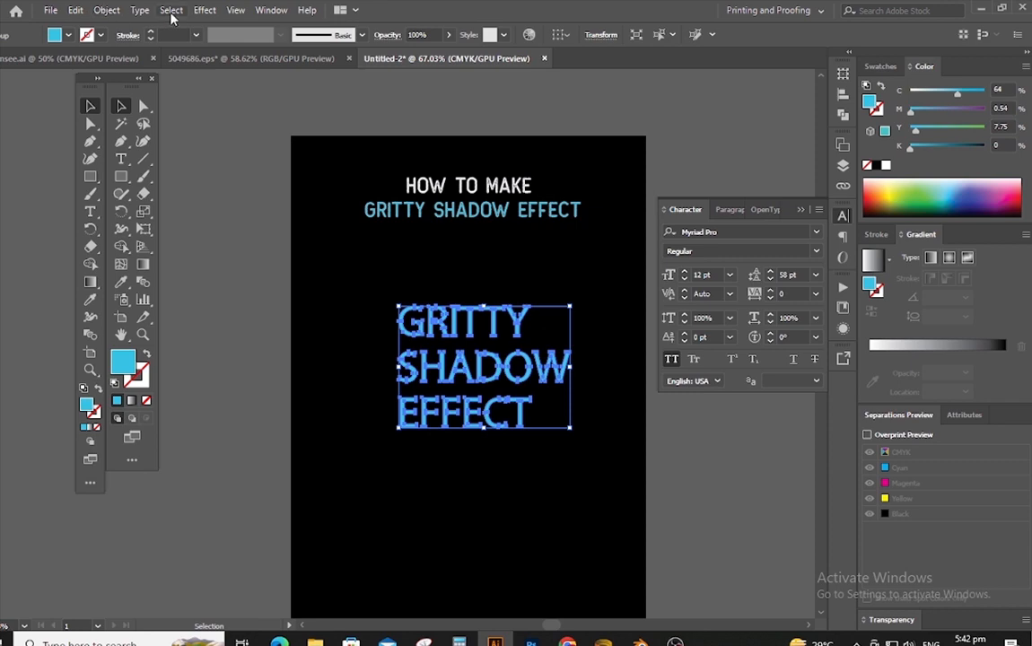
Combine the outlined letters into one compound path and fill it with the white sampled from the title's "HOW TO MAKE" line
click(105, 14)
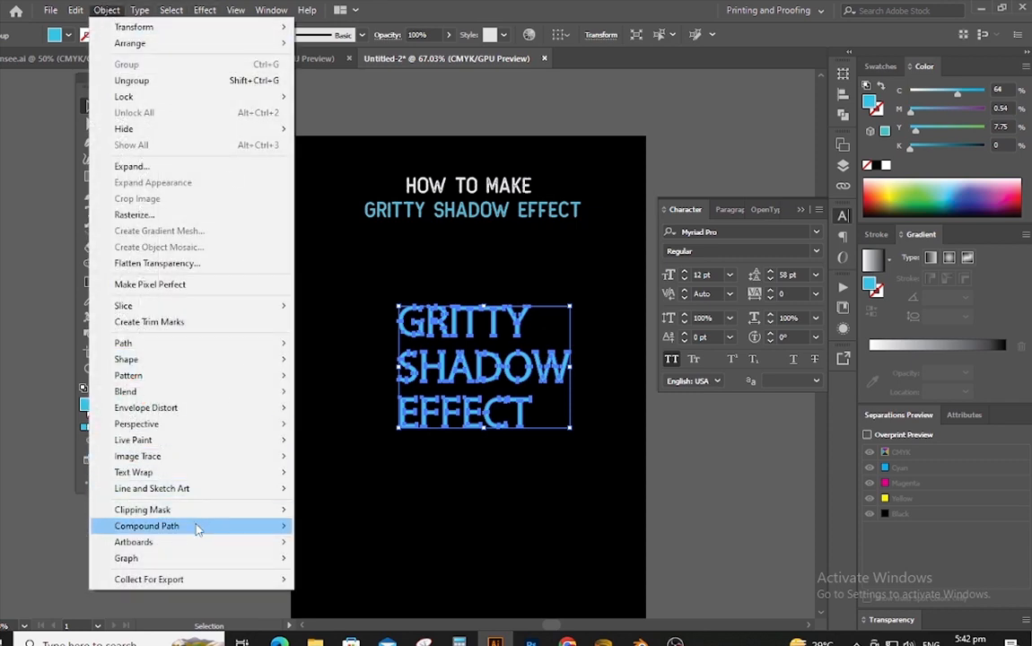
mouse_move(198, 528)
click(349, 527)
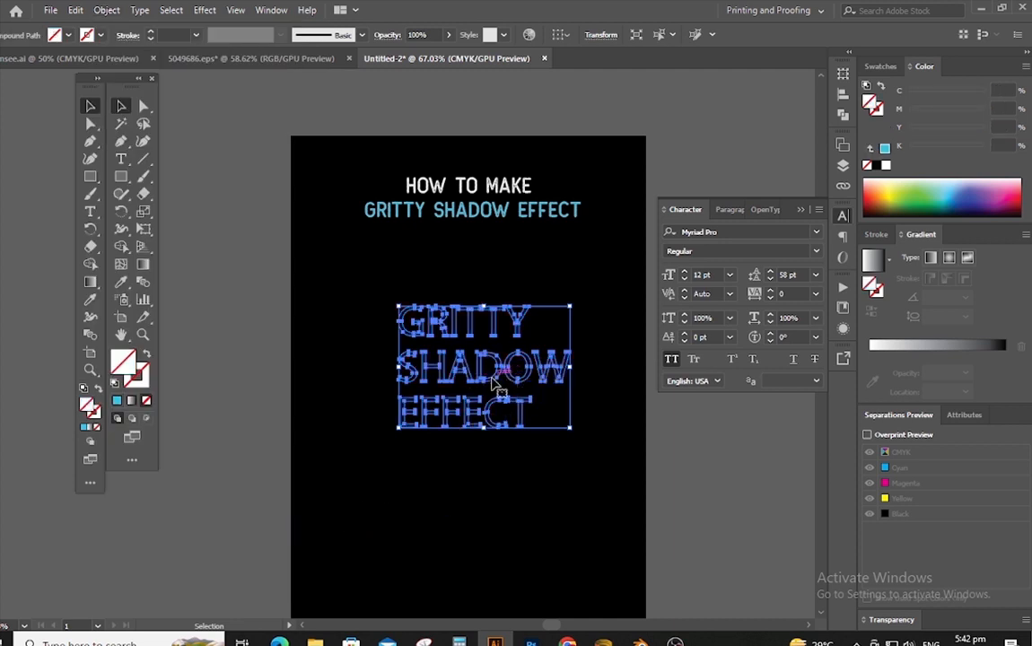
key(i)
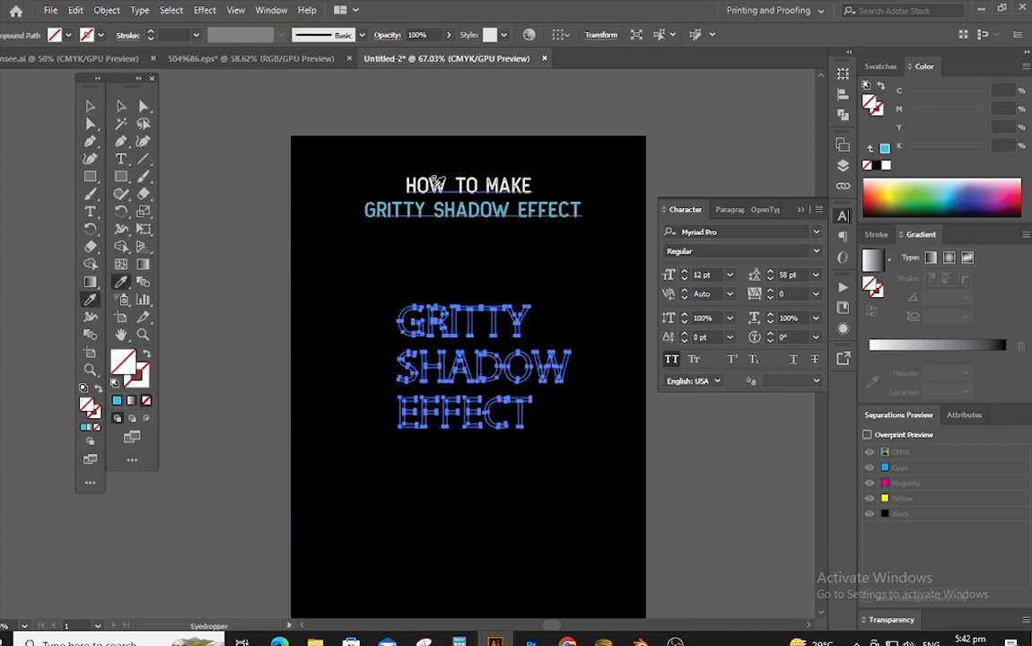
click(469, 197)
click(90, 105)
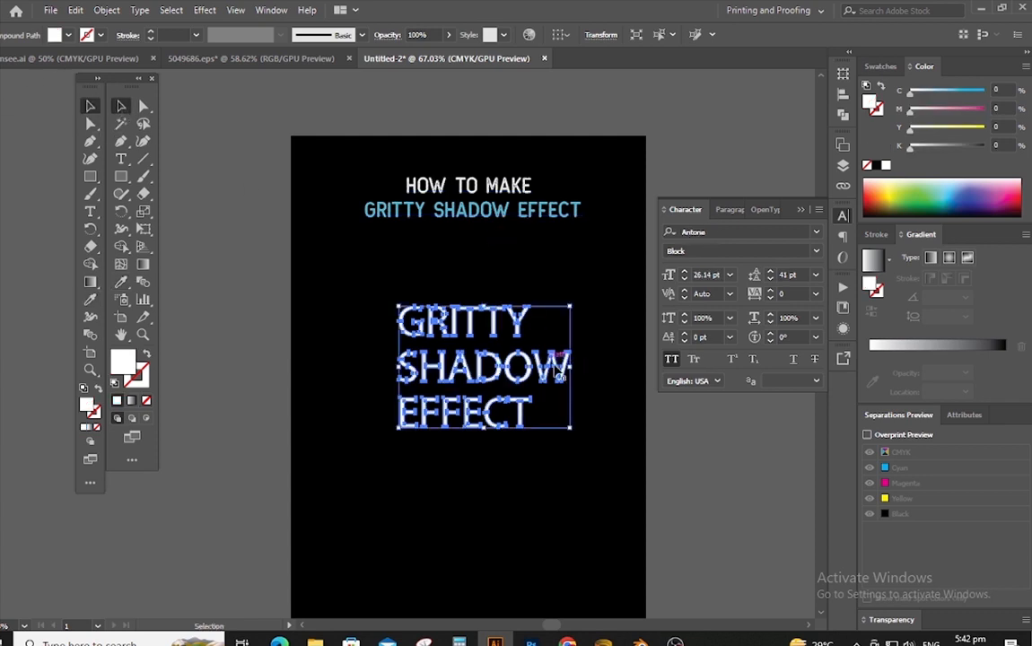
Duplicate the white lettering slightly down and to the left, and fill the copy with the black sampled from the background
drag(487, 384, 483, 389)
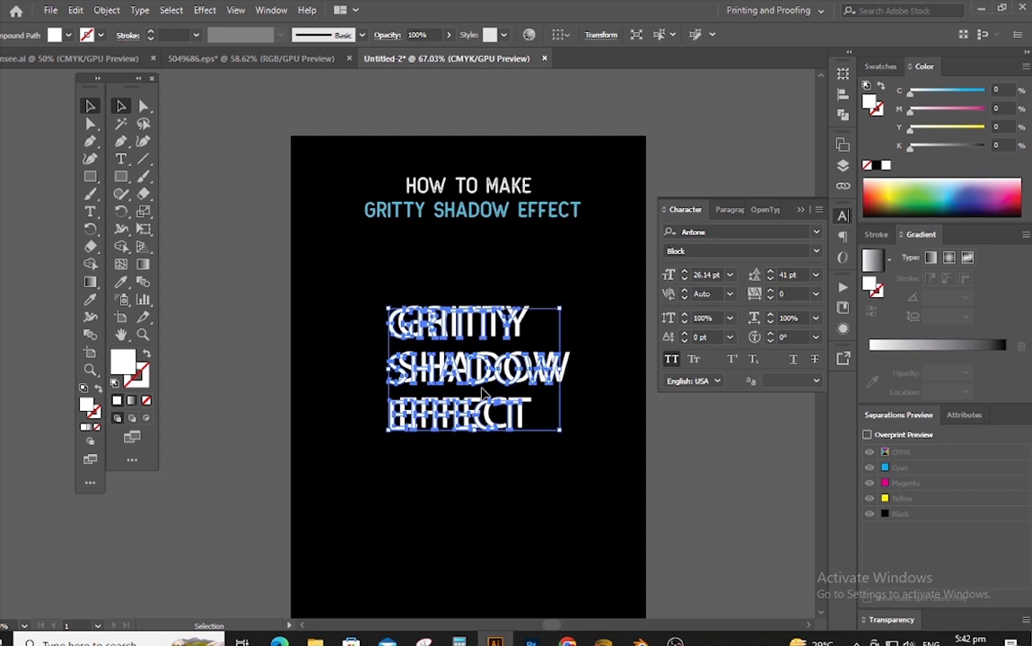
key(i)
click(534, 364)
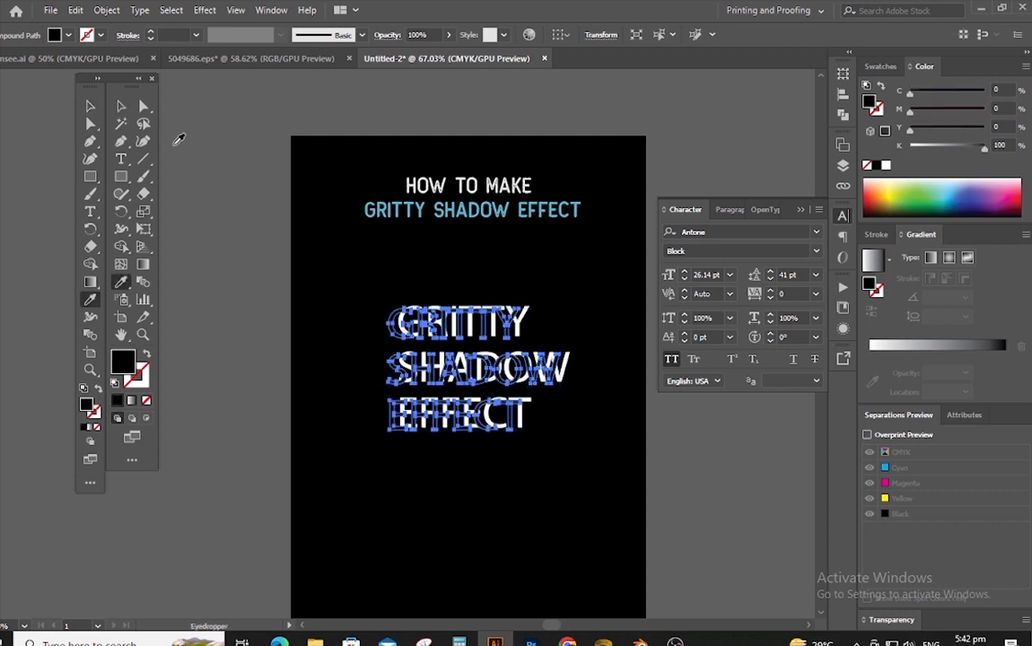
click(90, 106)
Arrange the black copy behind the white lettering
right_click(467, 369)
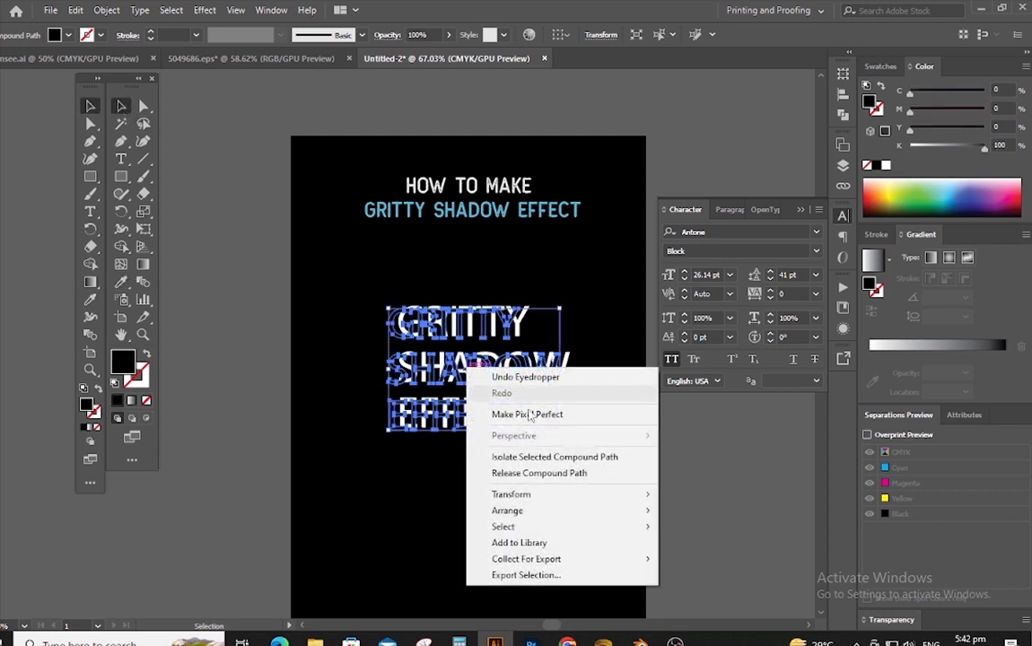
mouse_move(575, 511)
click(709, 560)
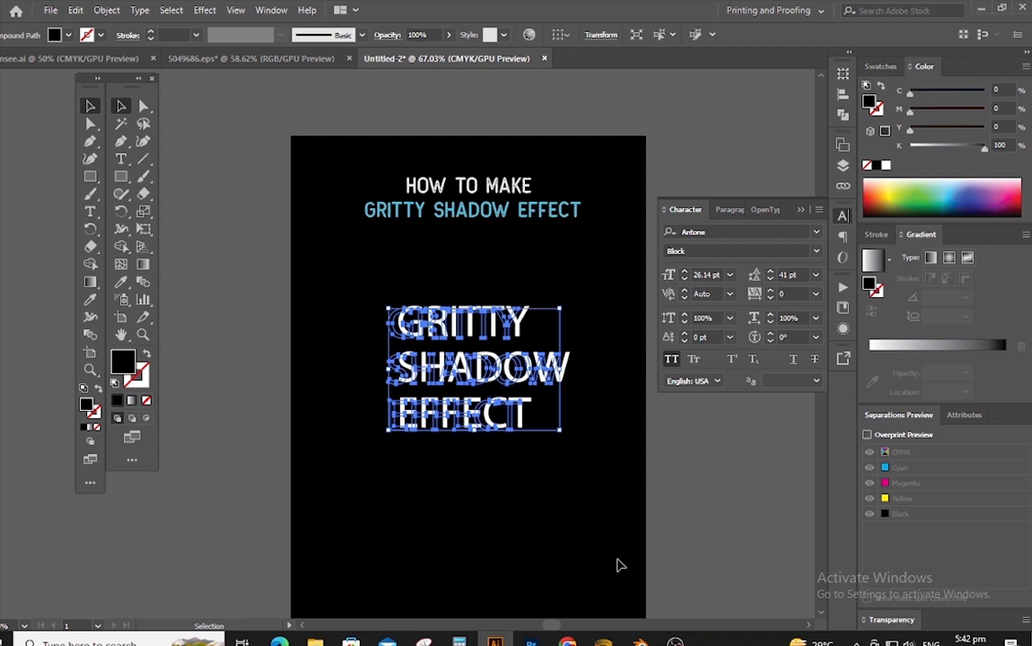
Select the white and black lettering together and set the blend spacing to Specified Steps
mouse_move(675, 642)
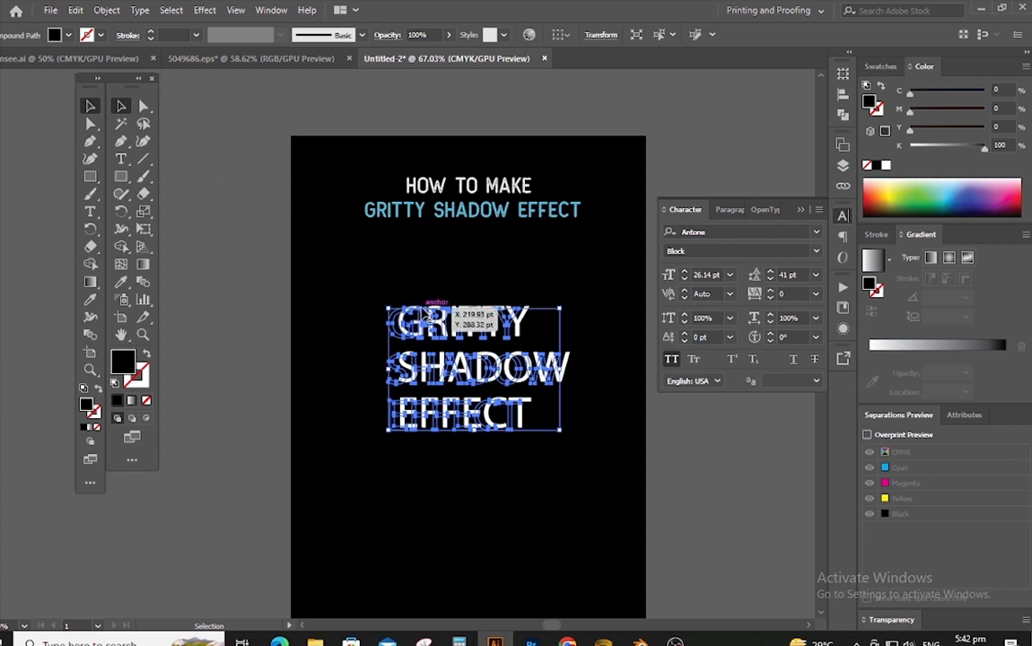
shift+click(567, 358)
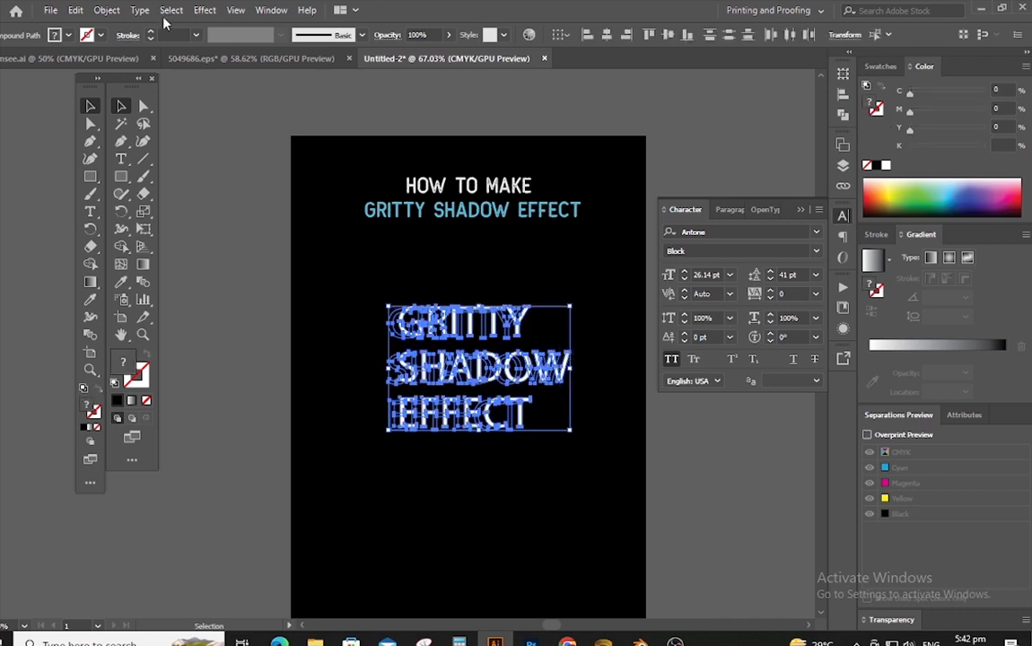
click(107, 11)
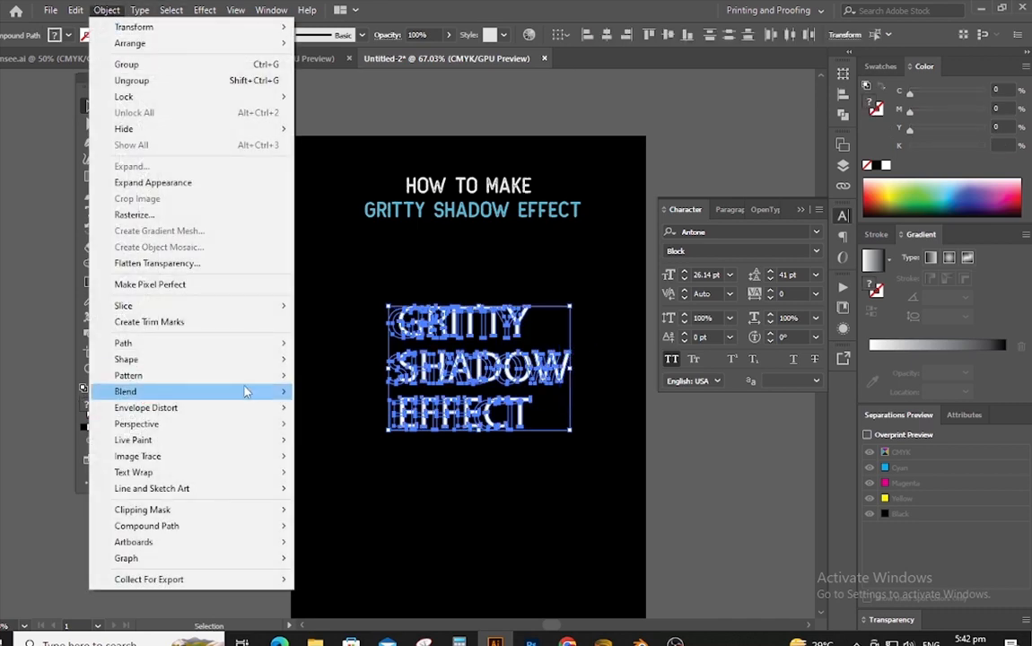
mouse_move(248, 392)
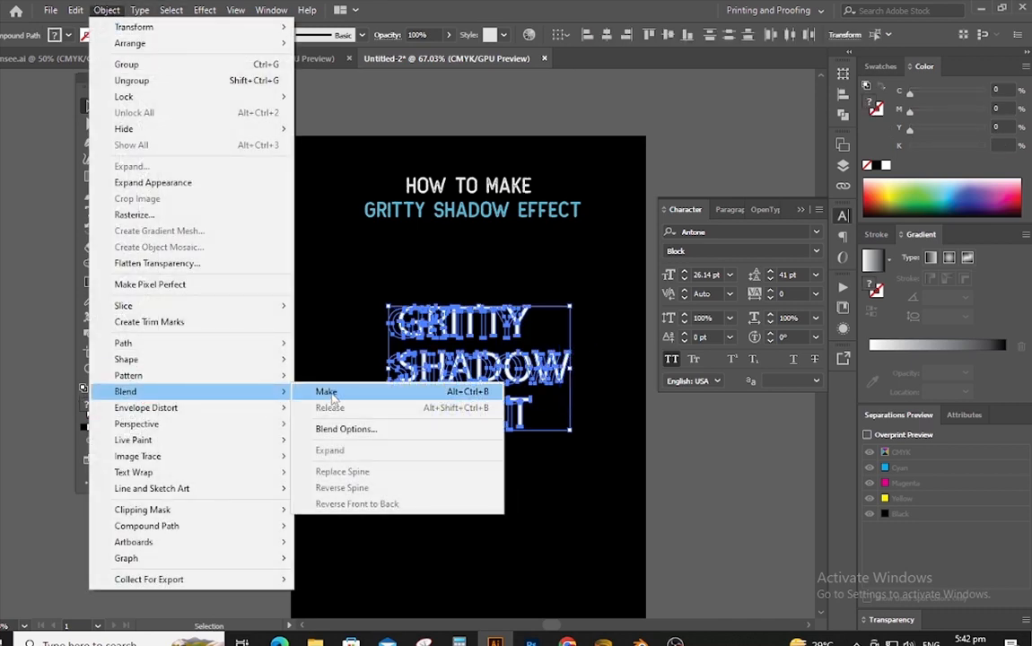
click(346, 429)
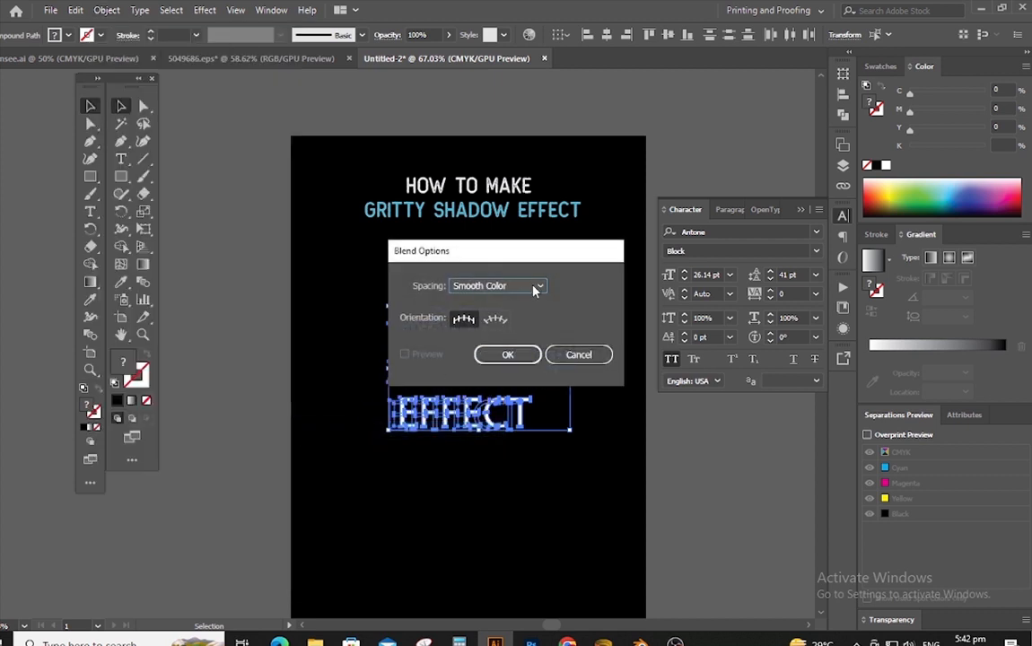
click(535, 288)
click(516, 319)
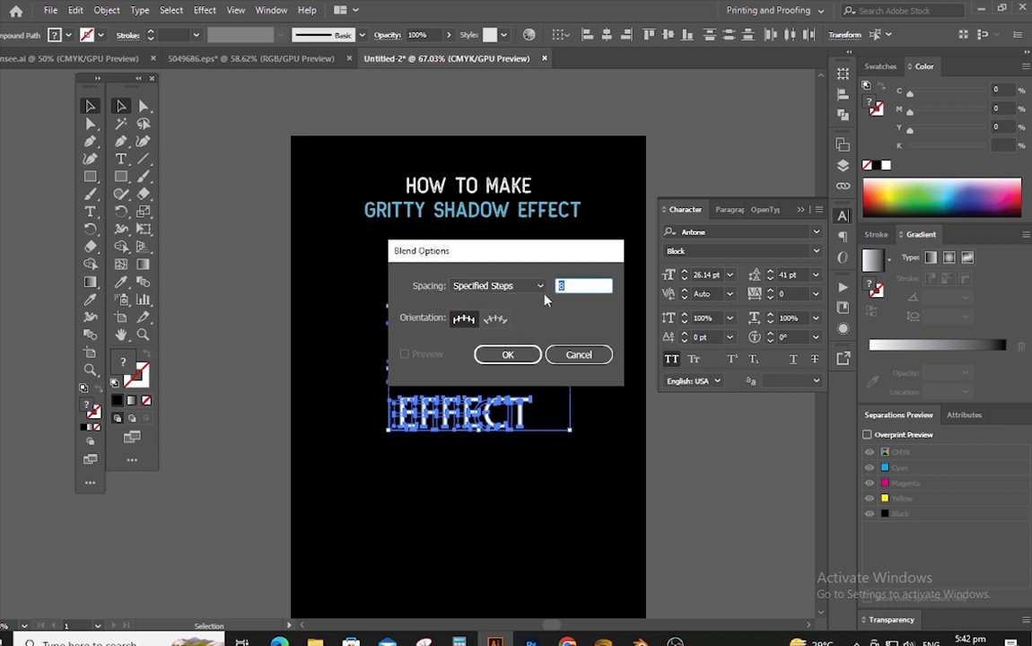
key(Return)
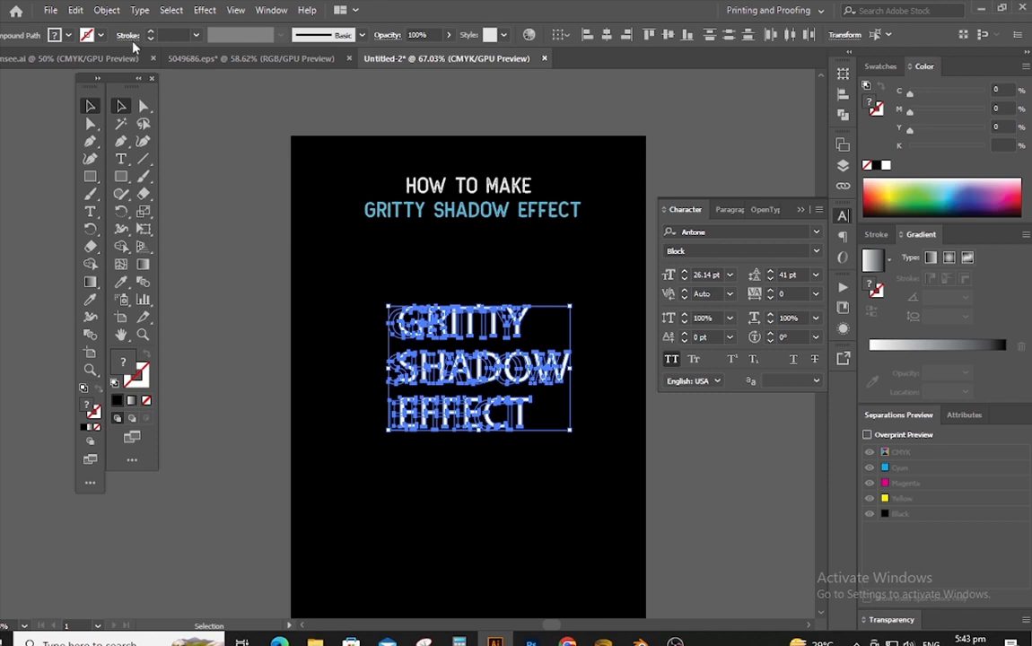
Make a blend between the white lettering and its black copy, and clear the selection
click(107, 11)
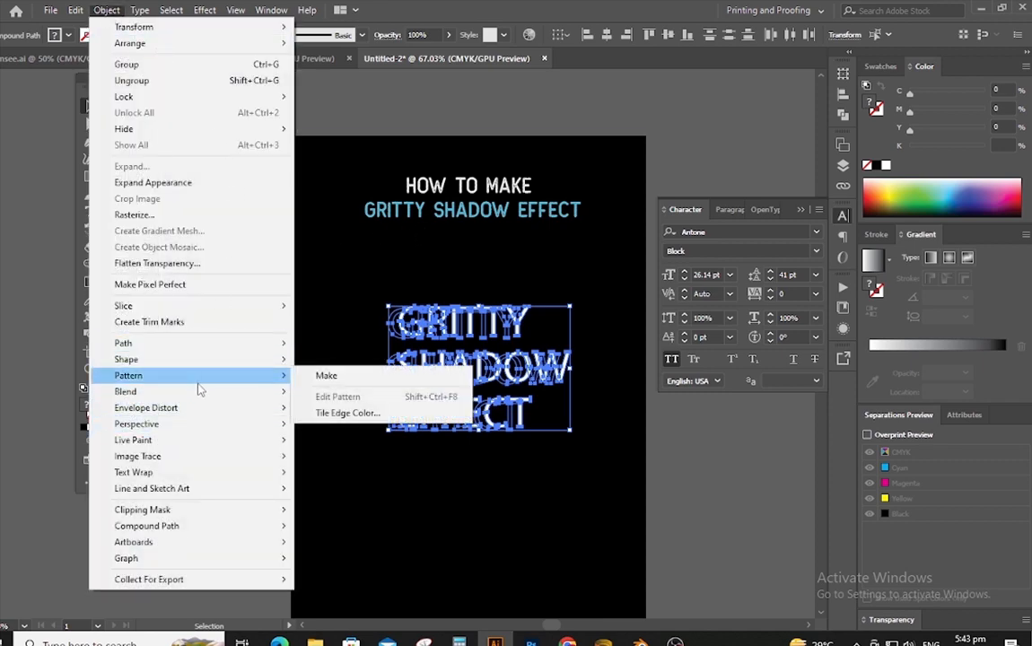
mouse_move(196, 393)
click(323, 392)
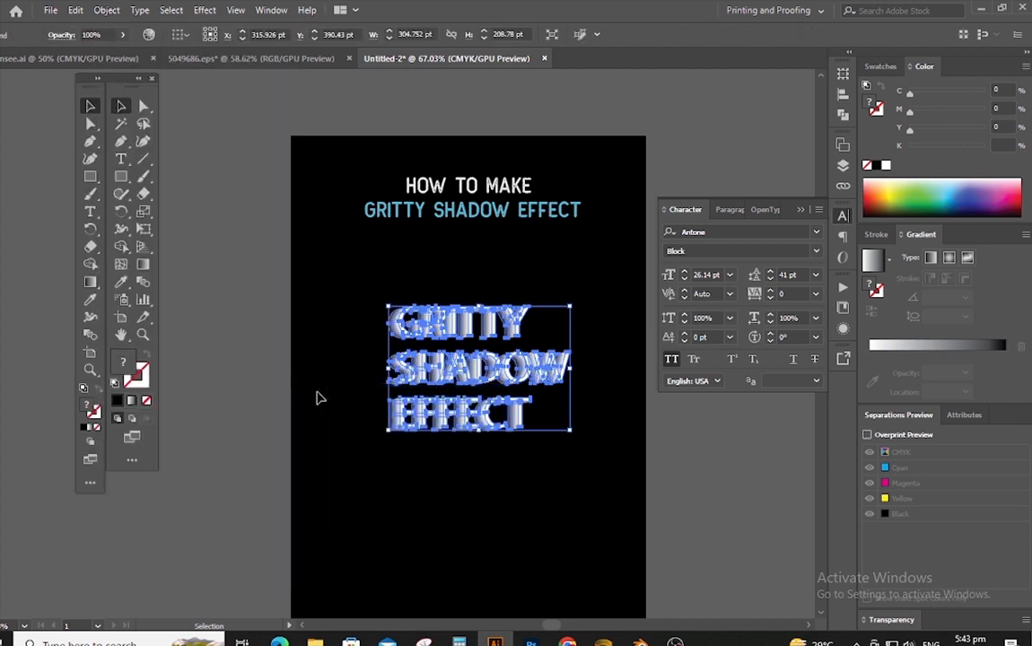
click(684, 436)
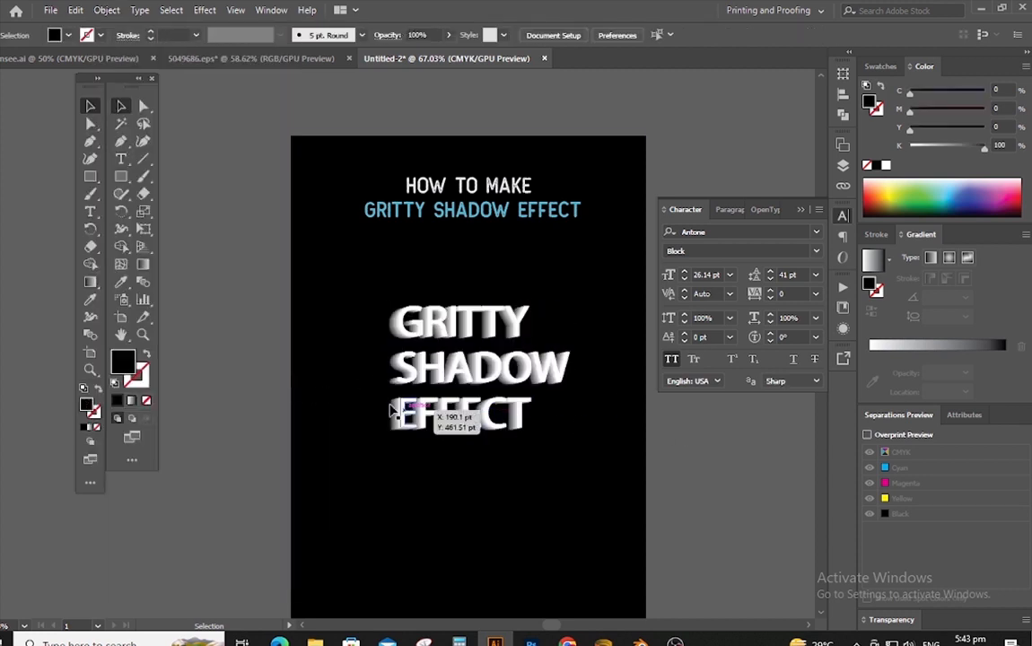
drag(361, 305, 525, 444)
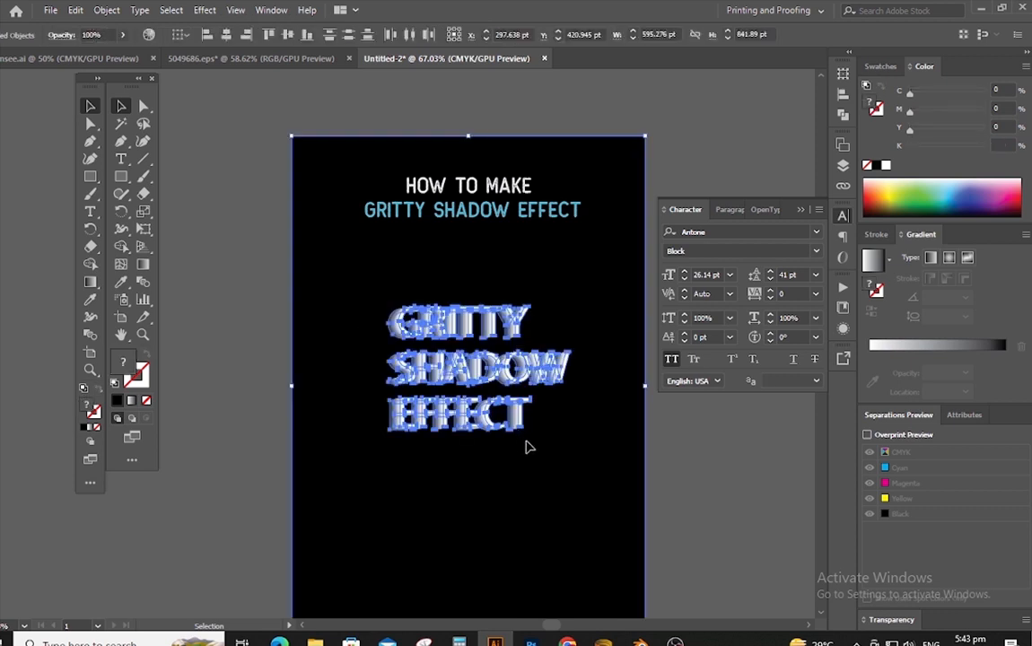
click(624, 422)
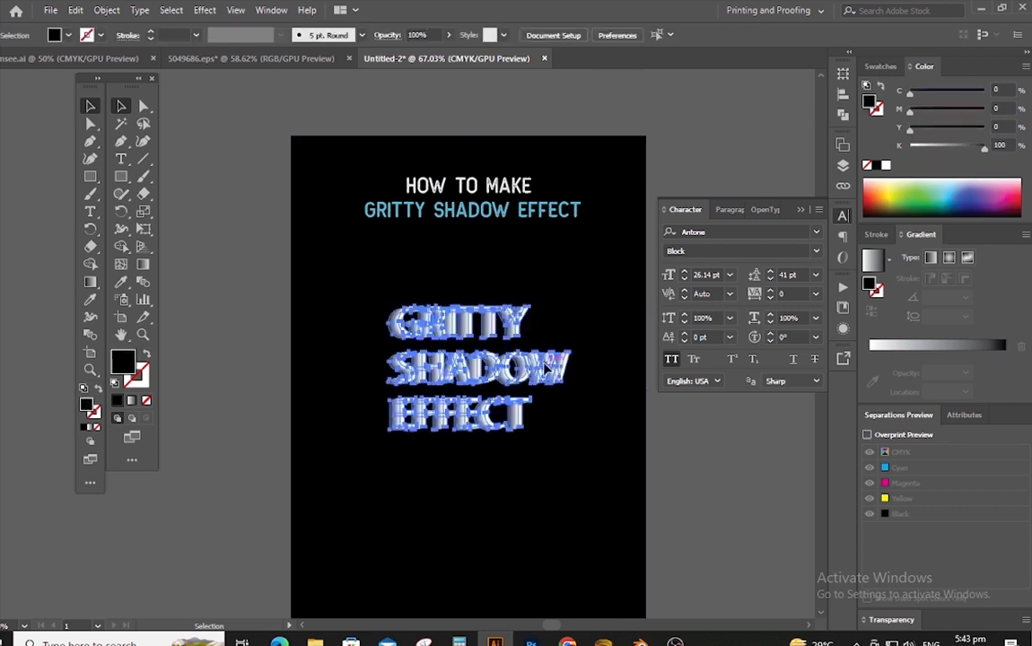
Apply the Dry Brush filter from the Effect Gallery to the blended lettering, with brush size 2, brush detail 8 and texture 1
click(546, 366)
click(202, 10)
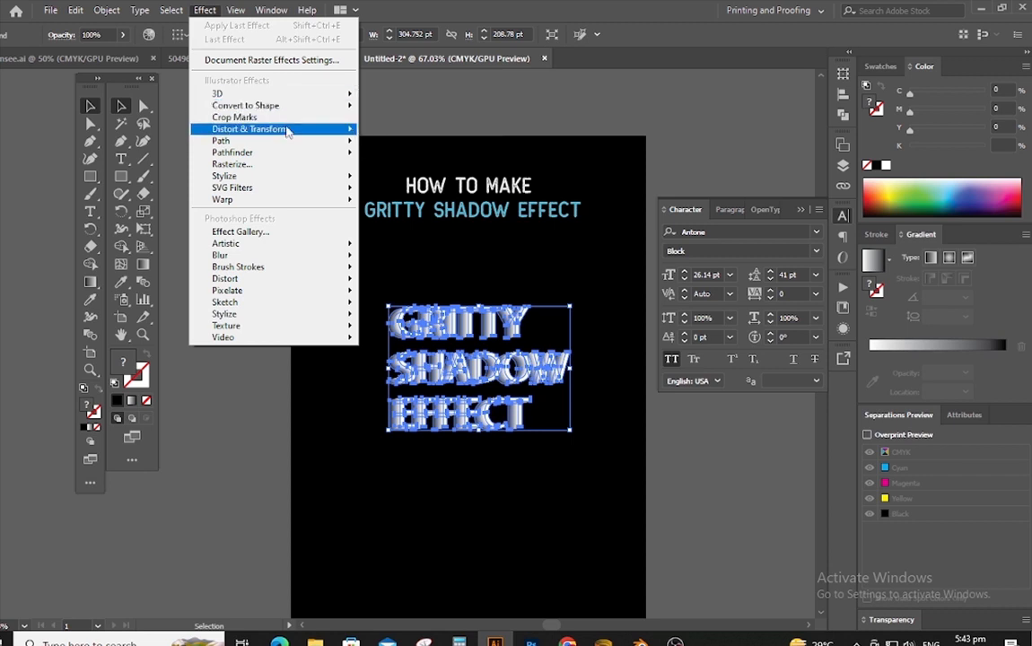
mouse_move(287, 132)
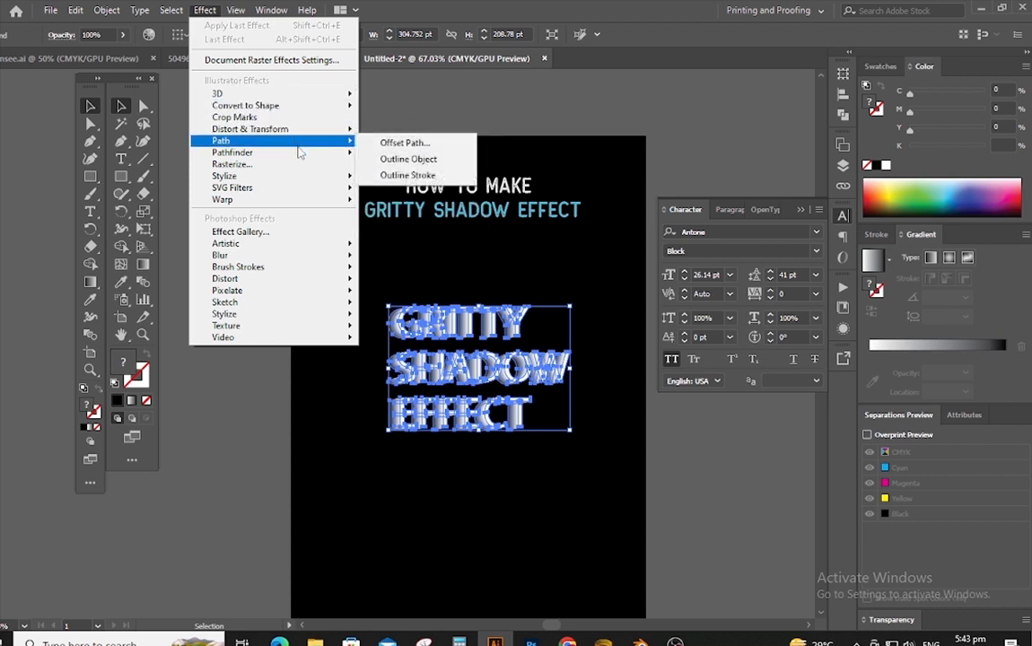
mouse_move(304, 178)
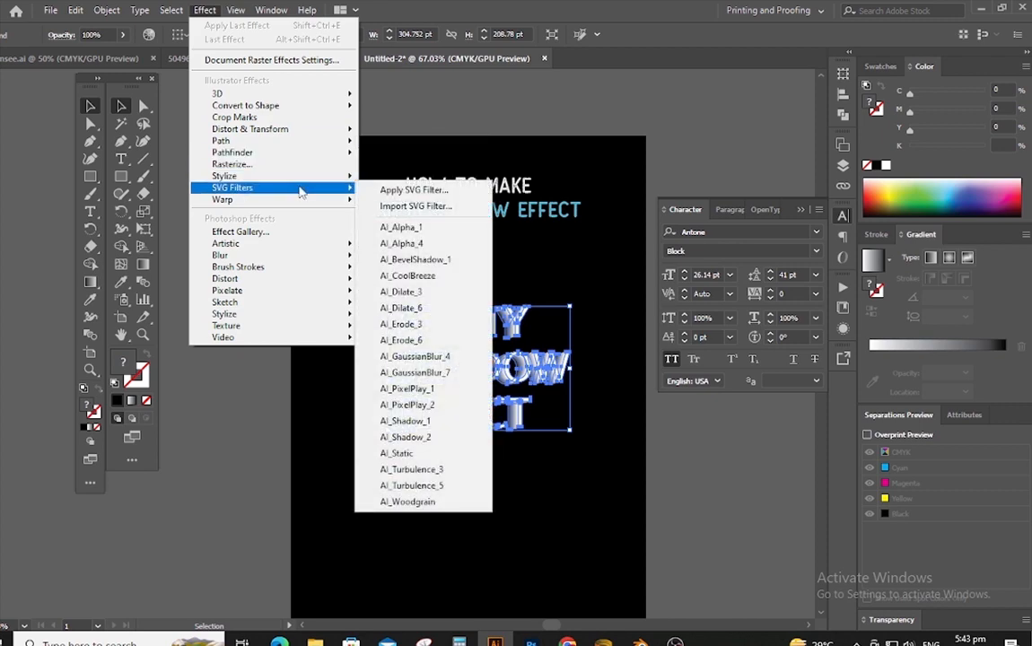
click(285, 234)
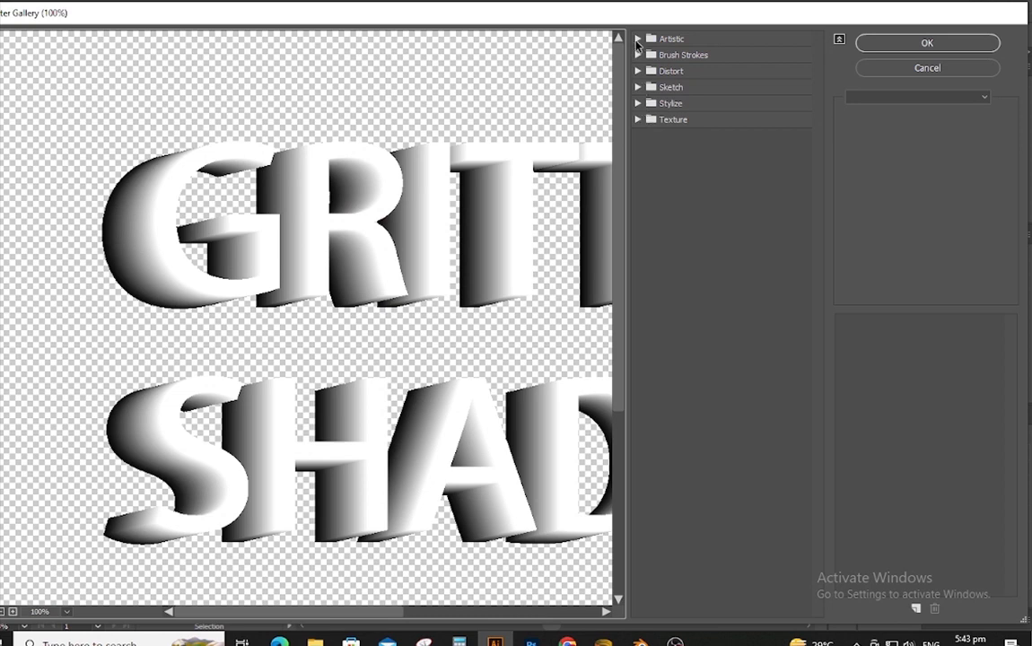
click(637, 41)
click(661, 68)
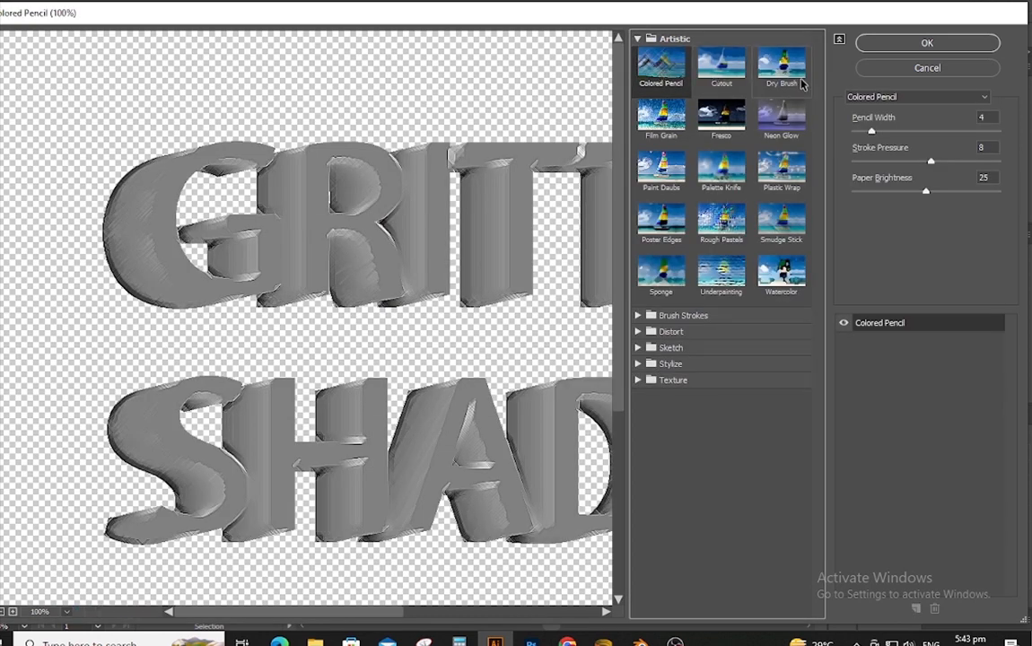
click(737, 83)
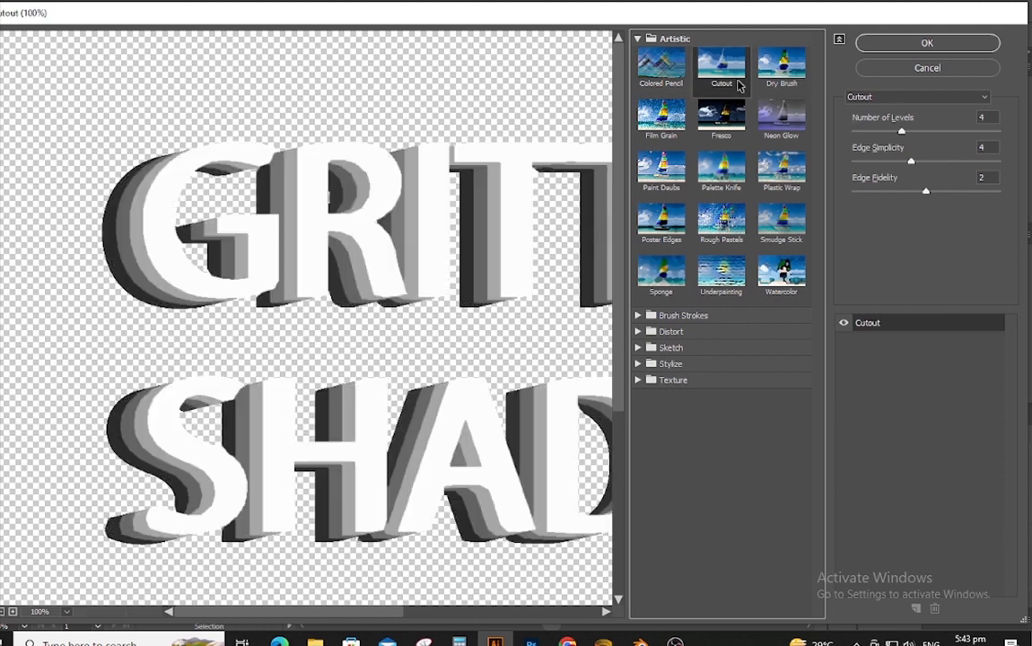
click(777, 78)
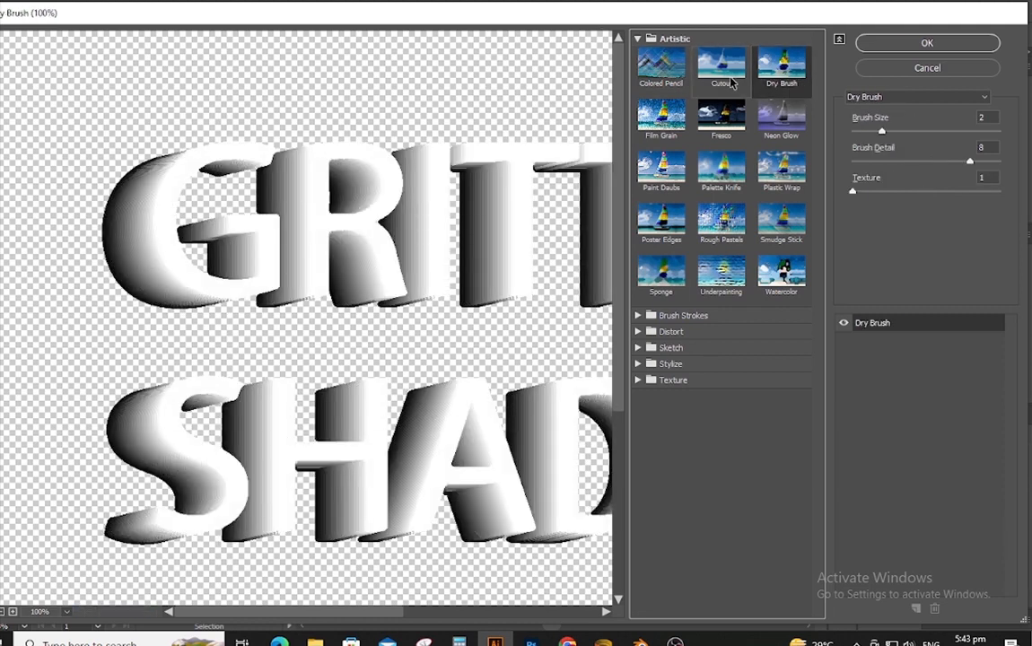
click(912, 51)
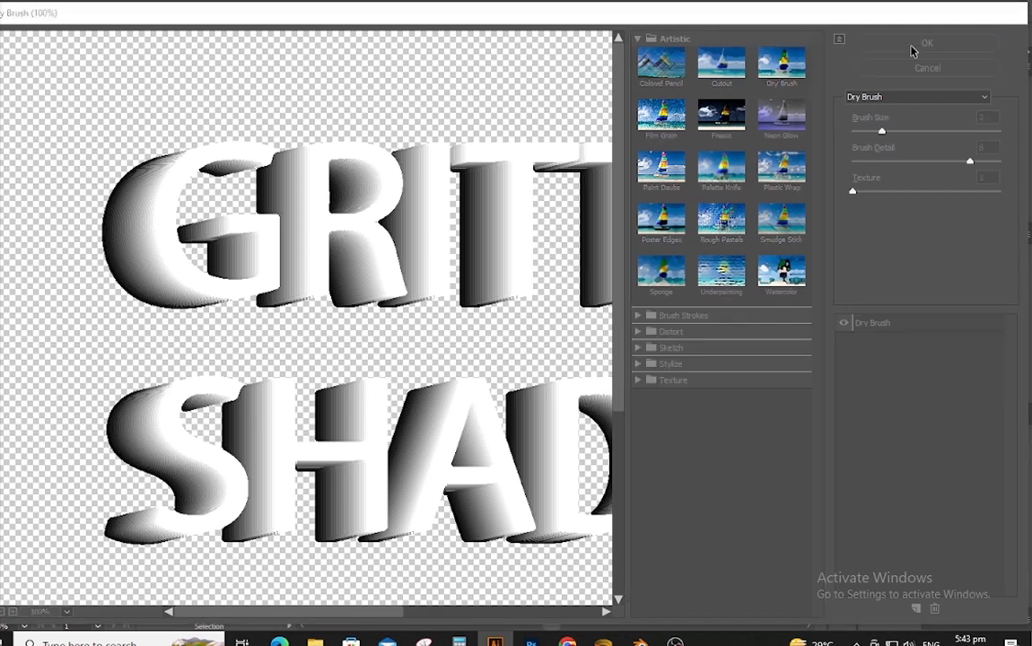
click(700, 171)
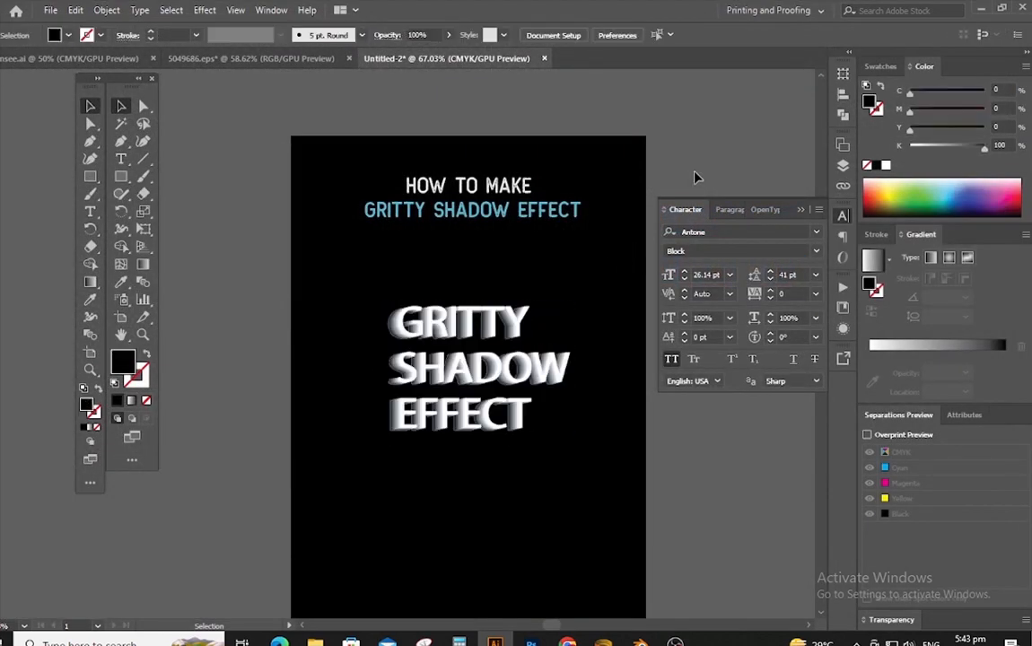
Scale the blended lettering up proportionally to about 492 × 337 pt, filling most of the artboard's width
click(518, 332)
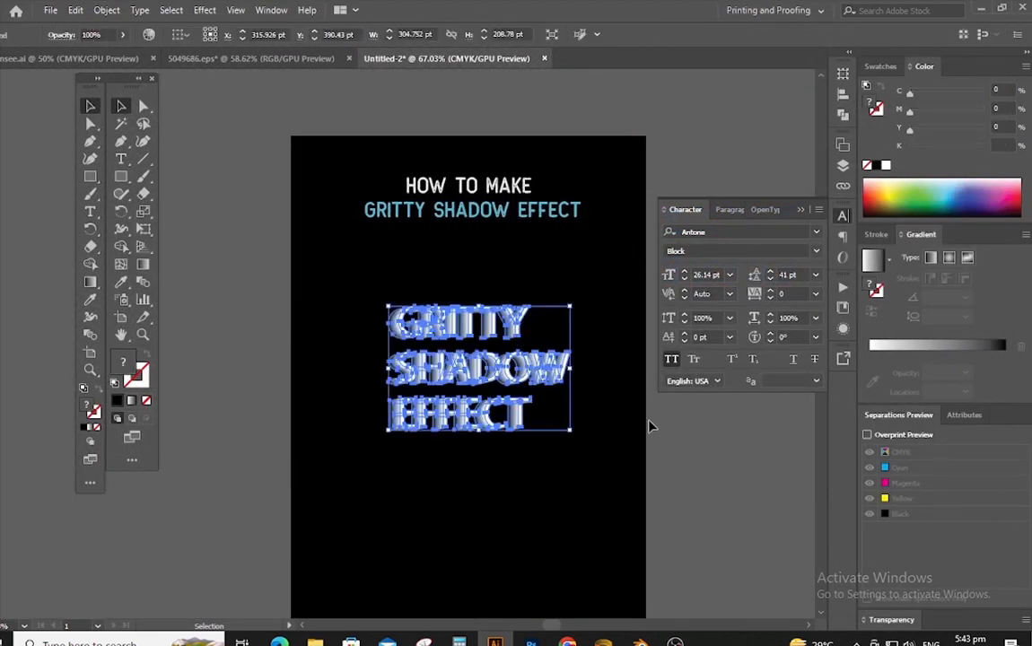
drag(480, 435, 481, 509)
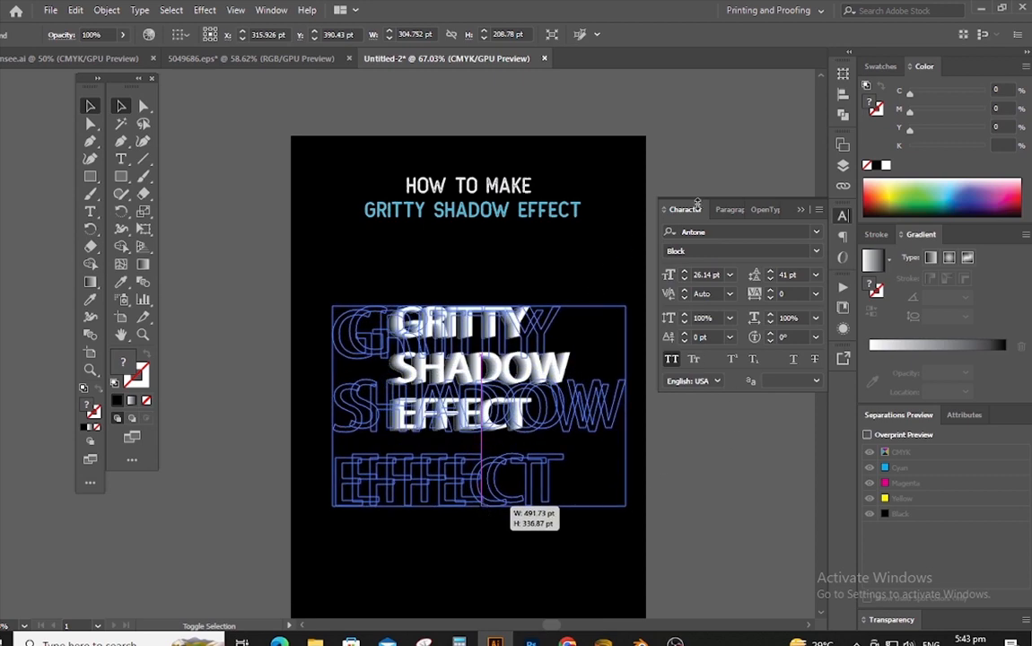
click(735, 146)
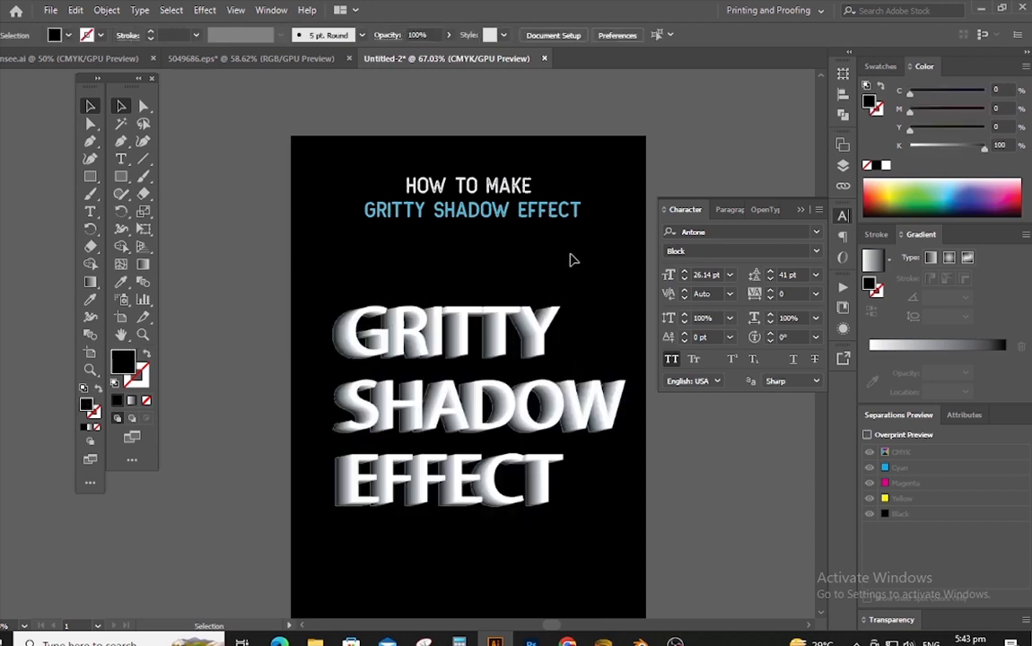
Examine the shadow edges of the blended lettering up close and against the whole artboard
key(ctrl+equal)
key(ctrl+equal)
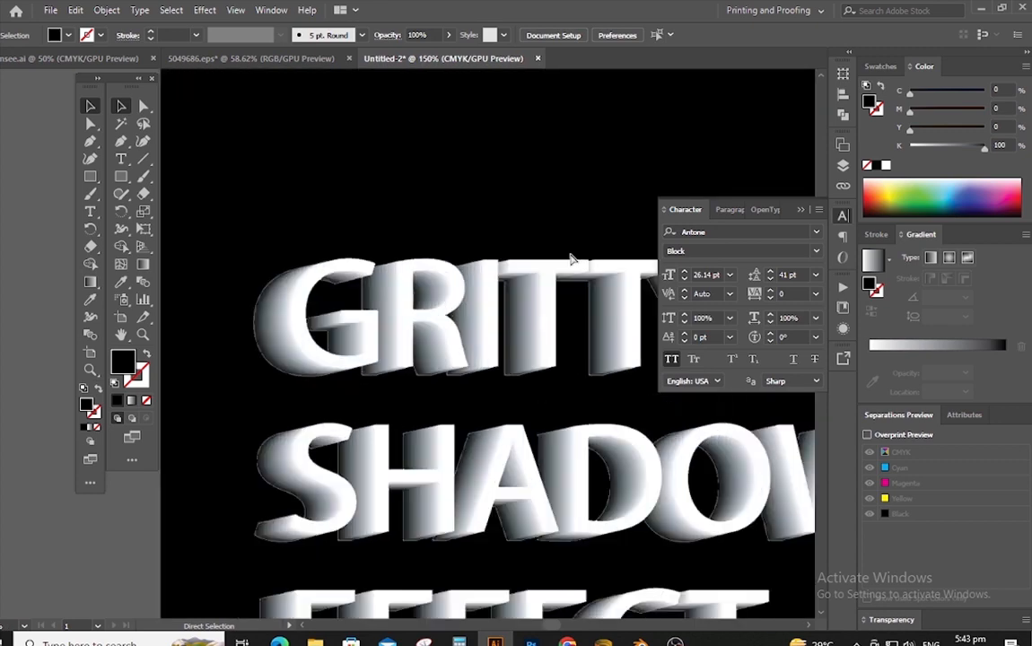
key(ctrl+minus)
key(ctrl+minus)
key(ctrl+minus)
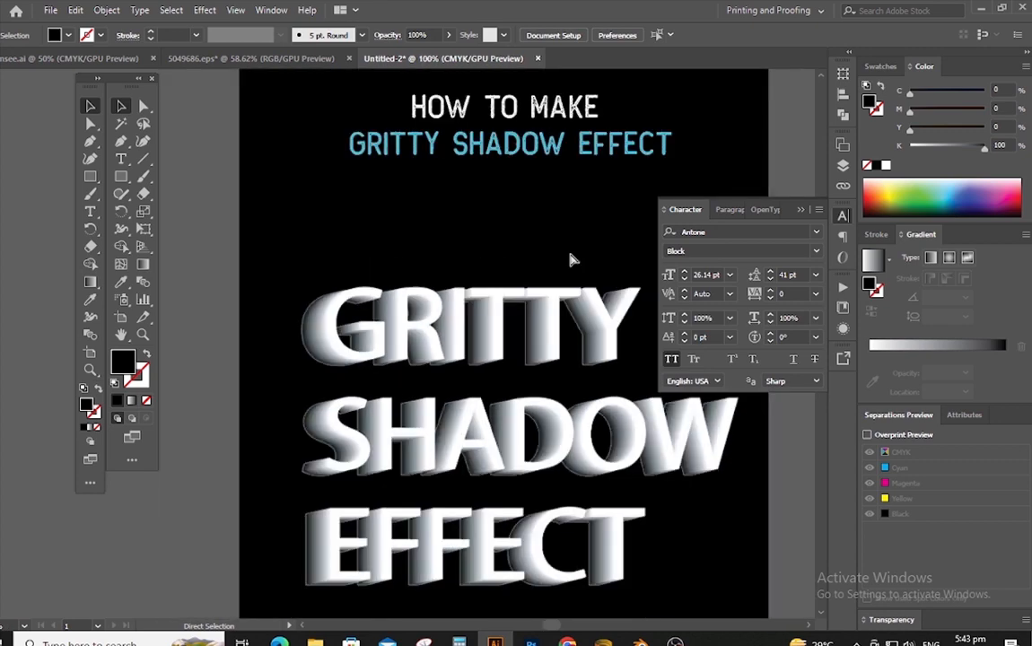
scroll(572, 265, down, 3)
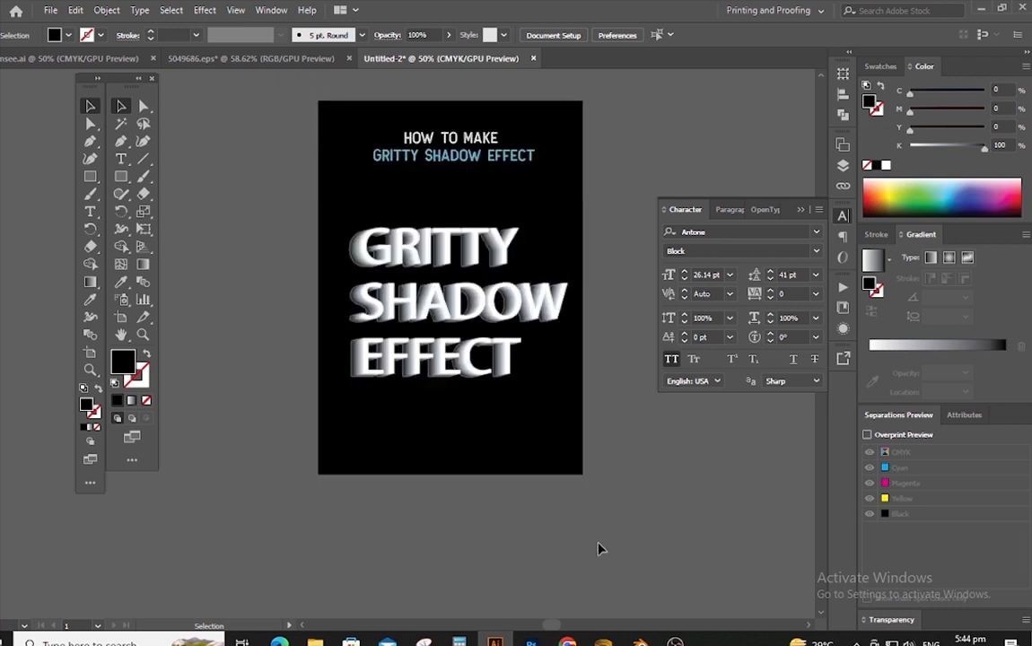
key(ctrl+equal)
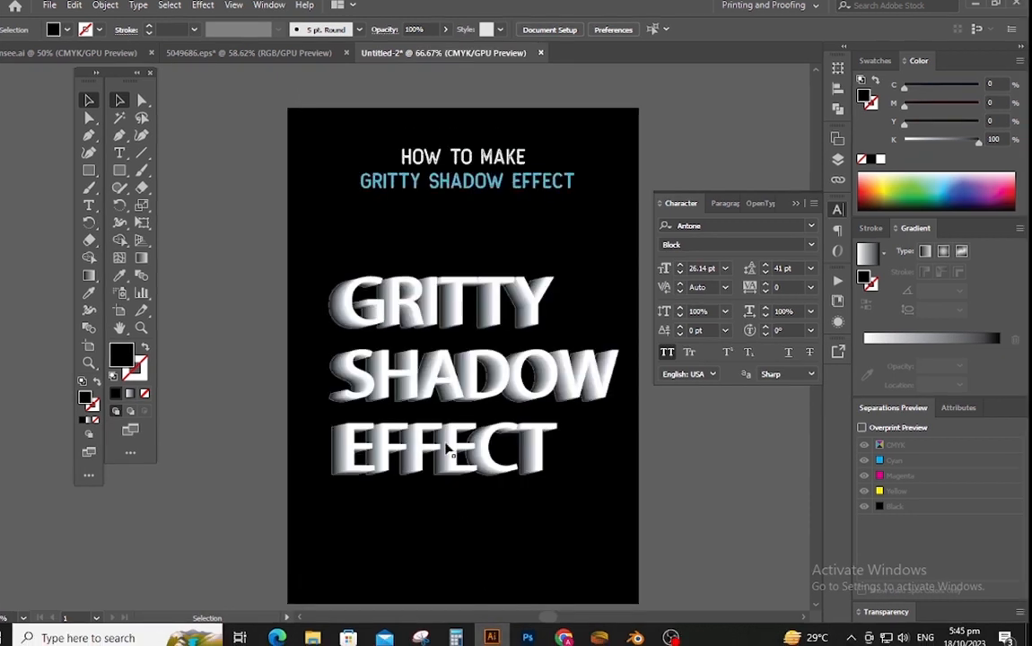
Apply the Grain texture effect to the blended lettering with intensity 100, contrast 100 and grain type Regular, after previewing Craquelure
click(462, 382)
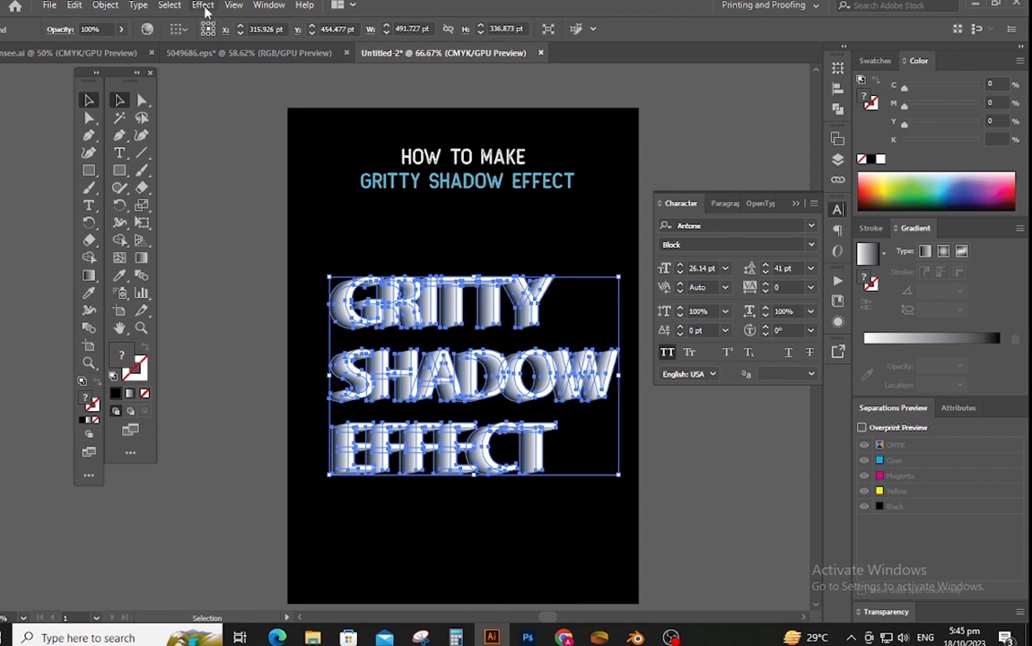
click(204, 7)
mouse_move(284, 319)
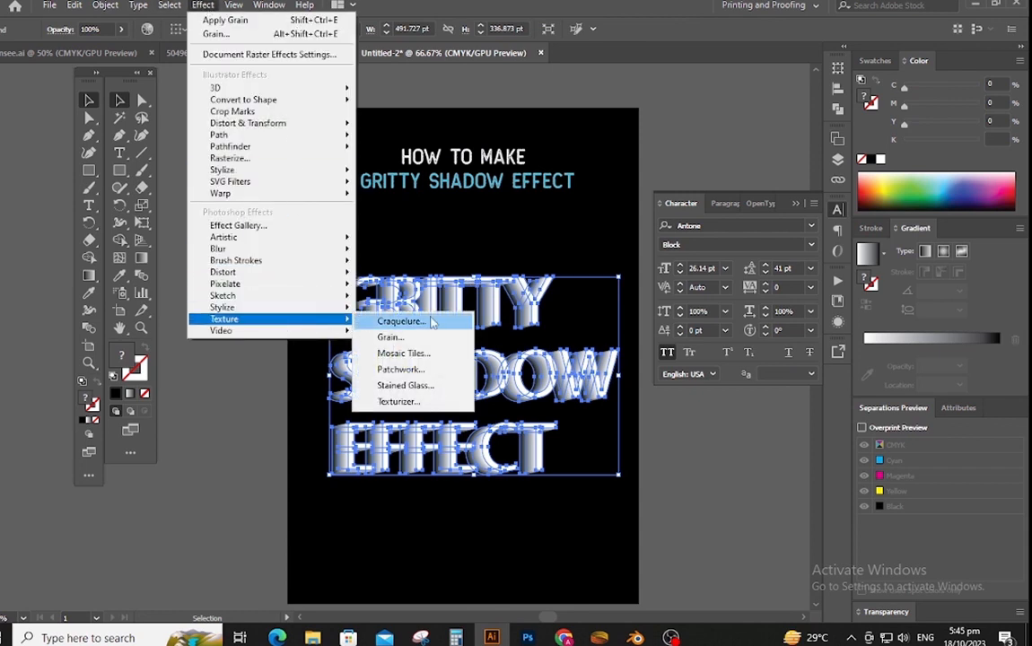
click(414, 339)
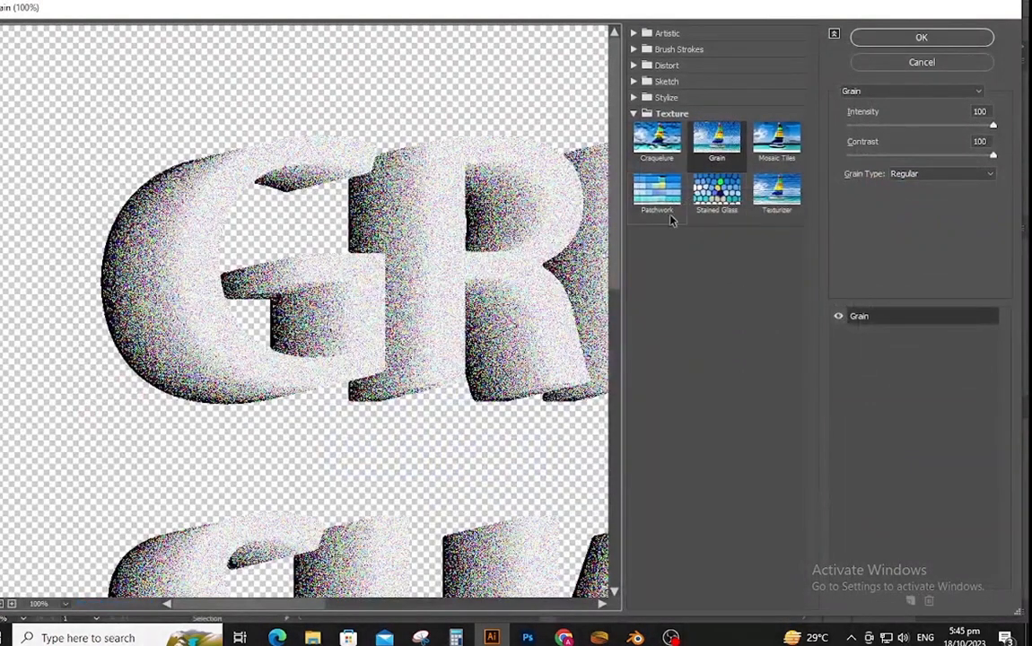
click(657, 152)
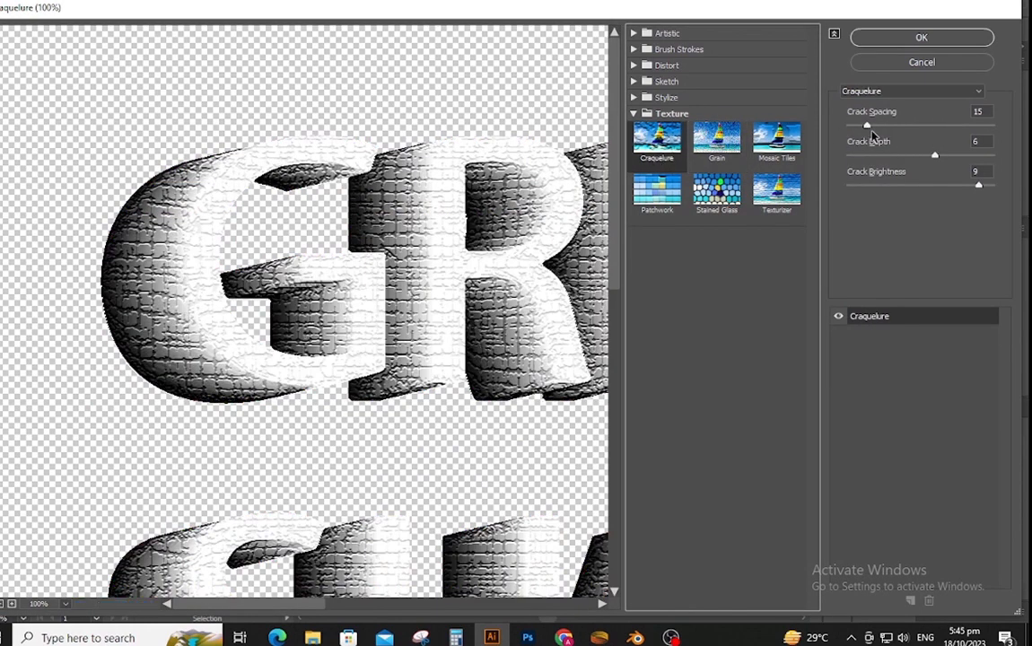
click(715, 142)
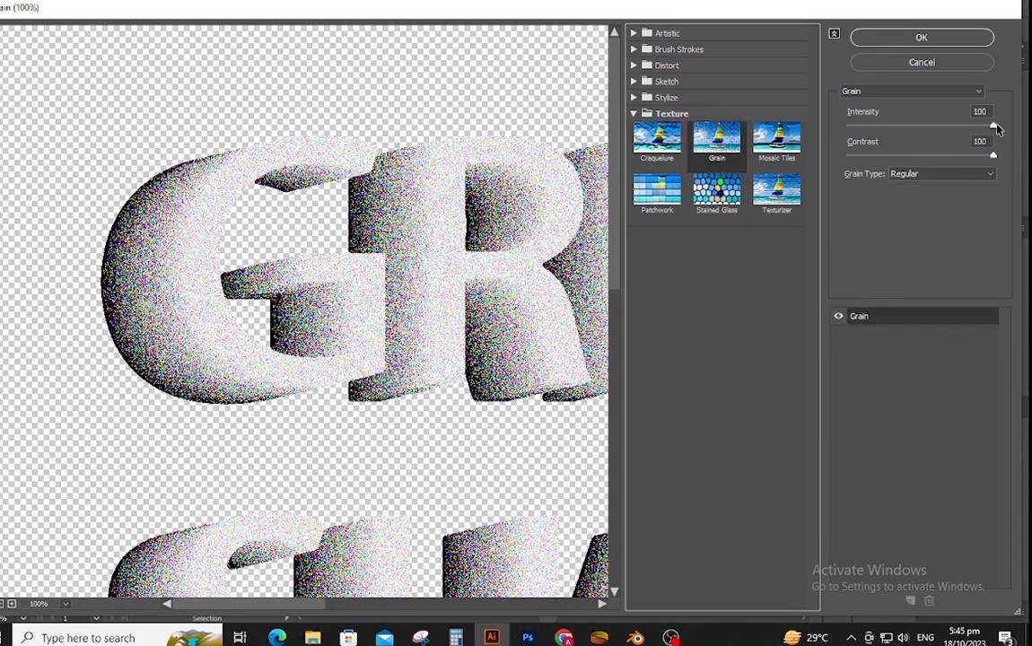
drag(993, 127, 1027, 162)
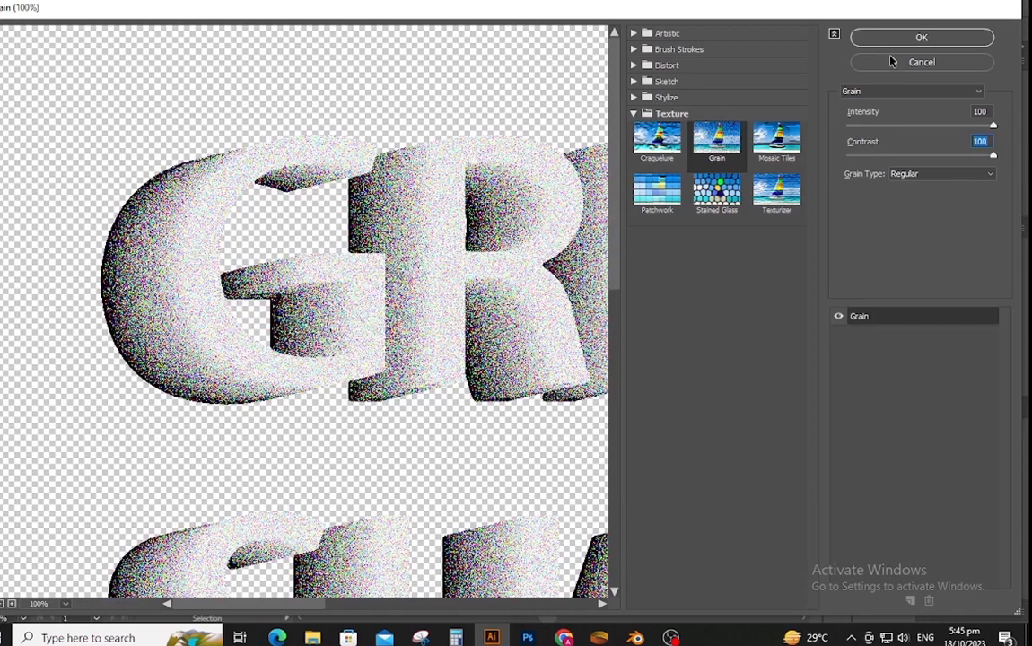
click(917, 39)
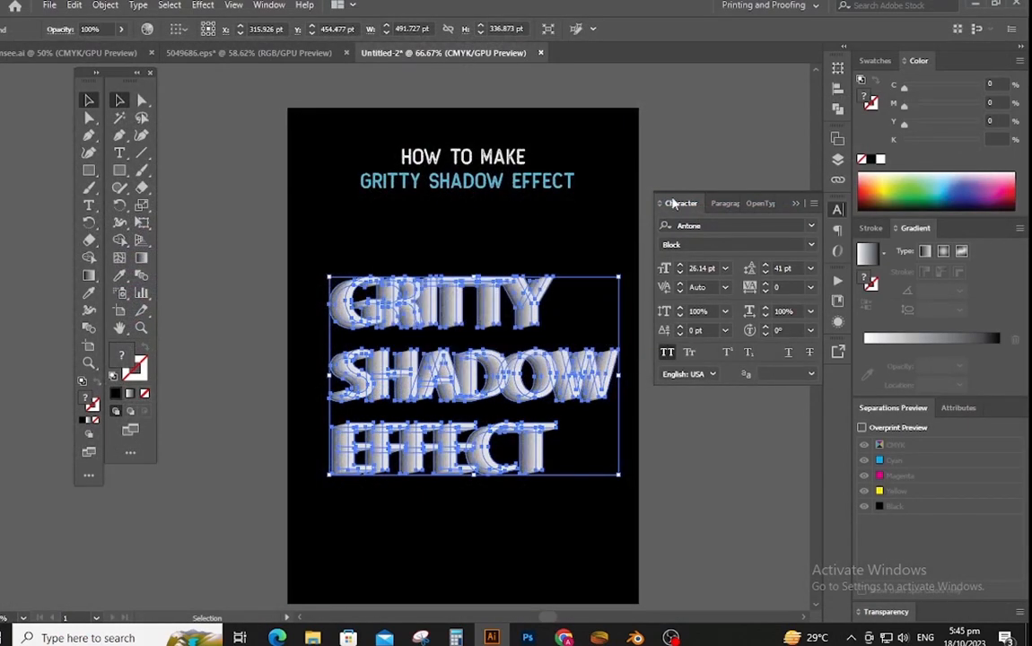
Deselect the lettering and inspect its grain texture up close and across the whole artboard
click(711, 191)
click(395, 301)
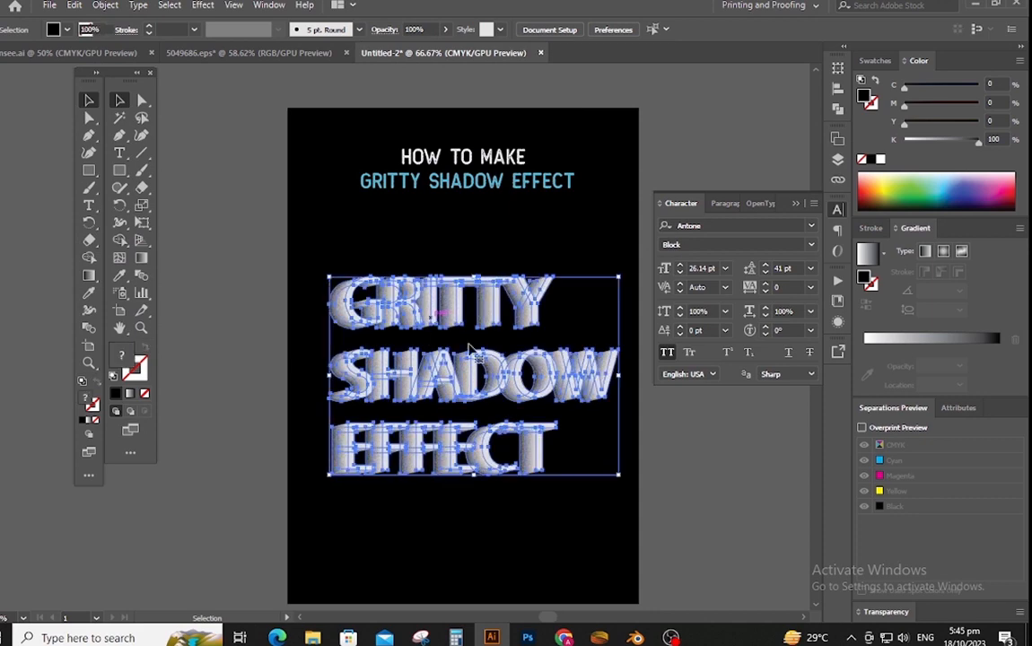
key(a)
scroll(502, 375, up, 2)
key(v)
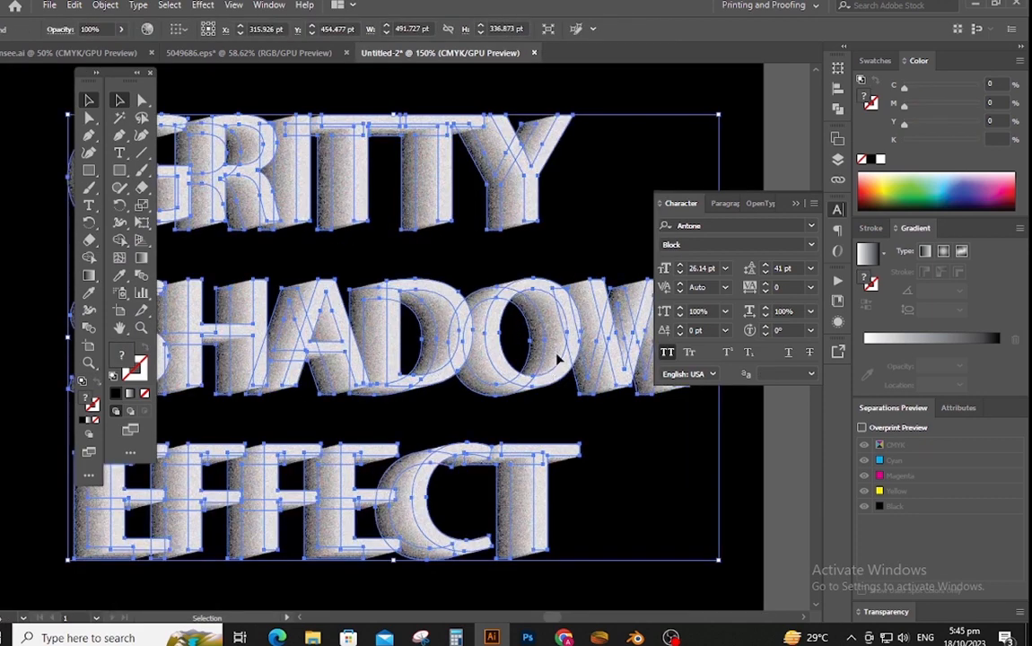
click(803, 482)
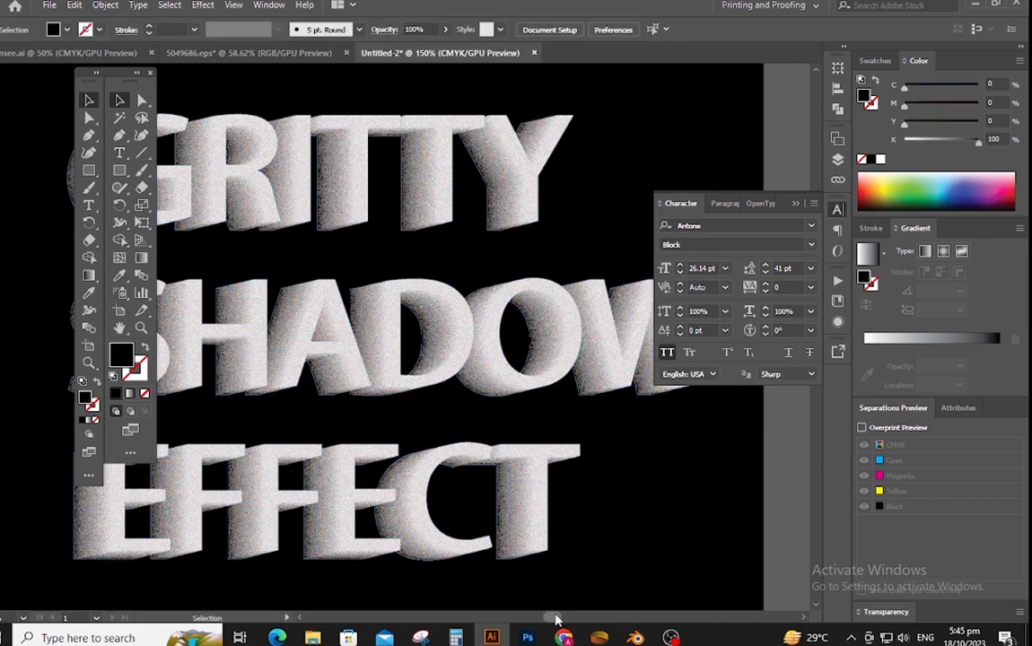
click(299, 618)
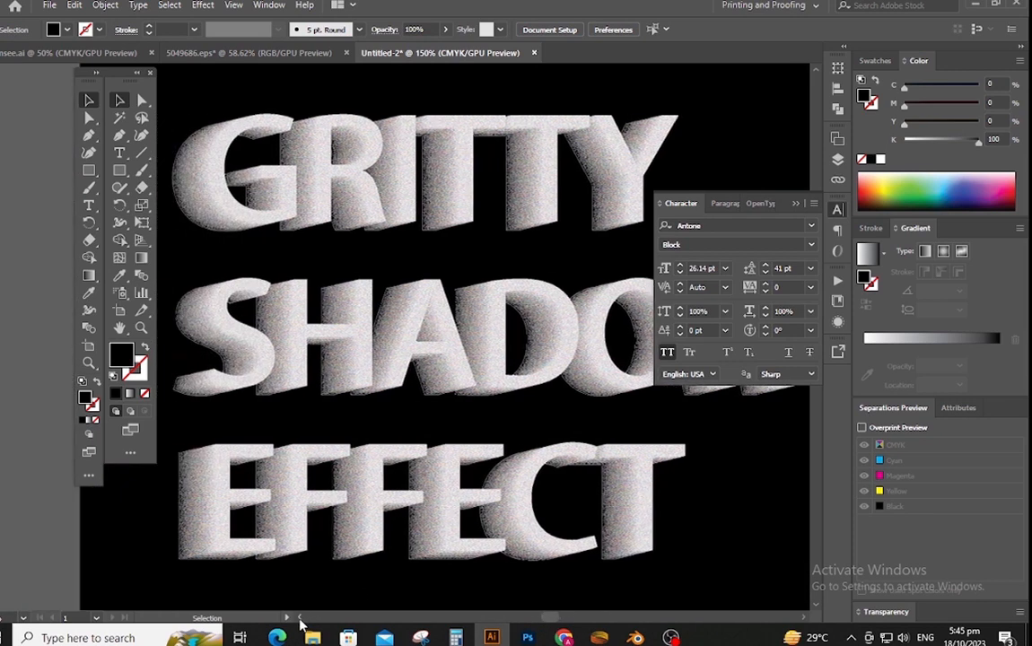
key(ctrl+minus)
key(ctrl+minus)
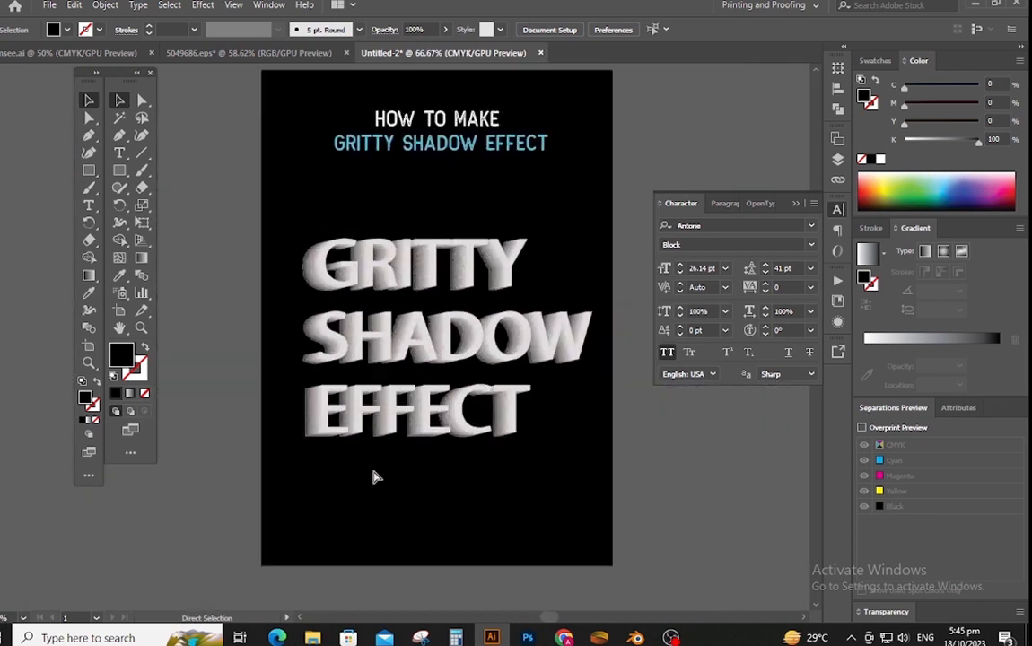
scroll(374, 478, up, 3)
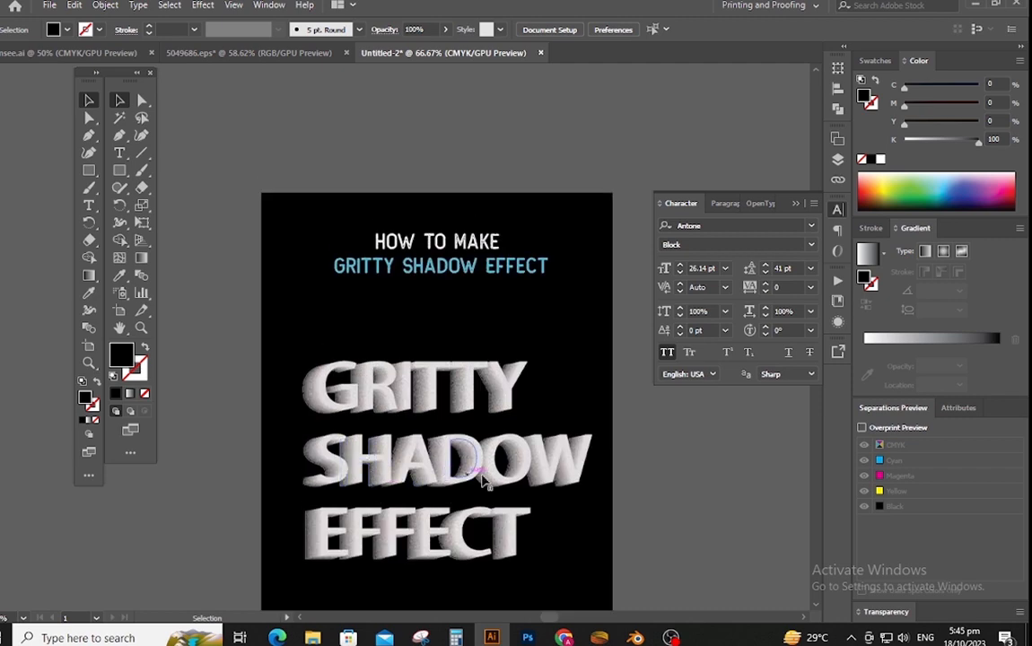
scroll(371, 355, down, 2)
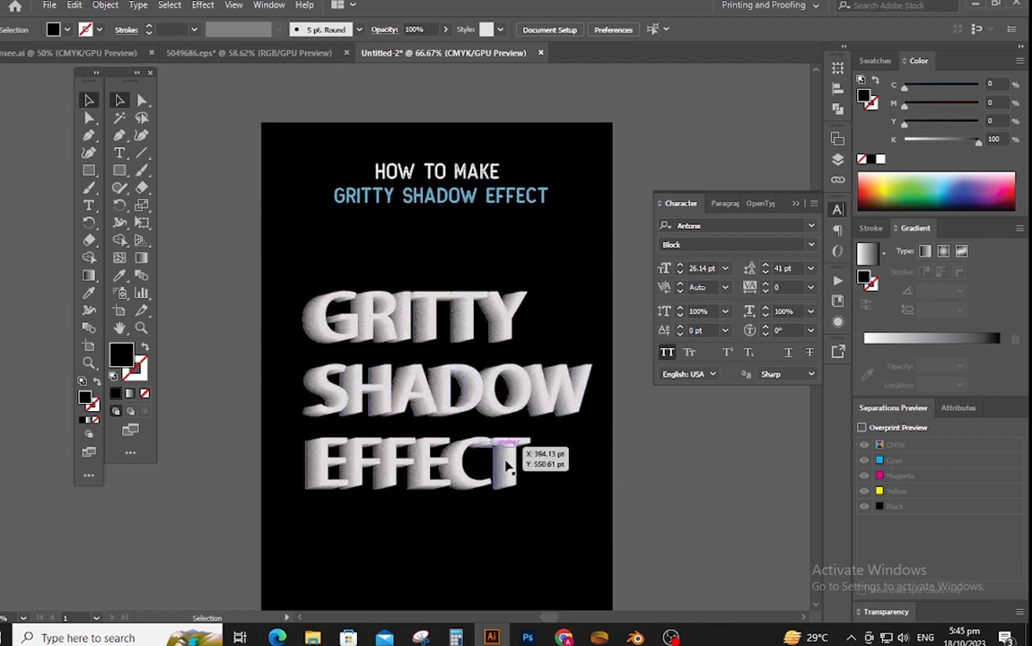